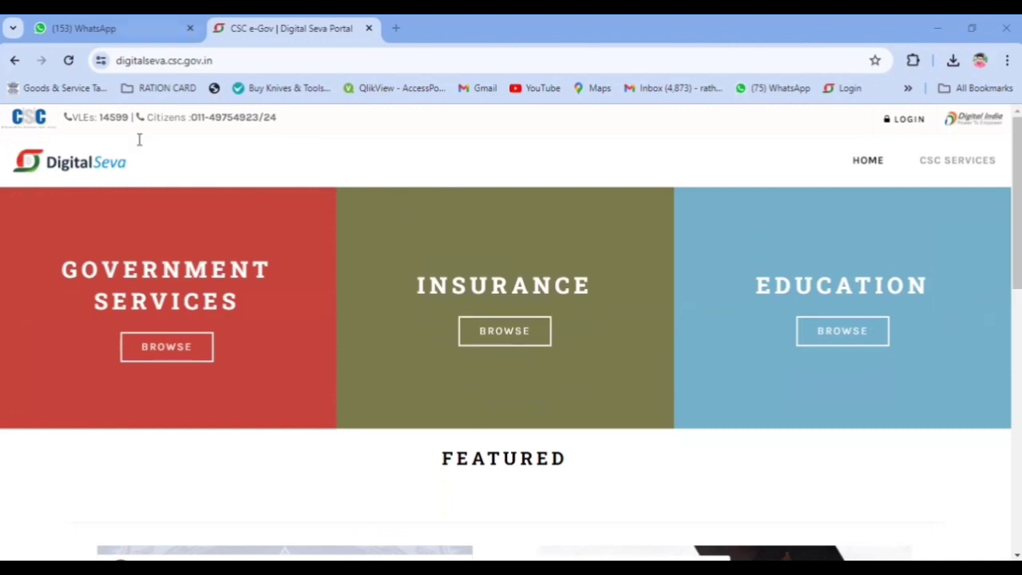
# Step: Log in to Digital Seva to reach the service-category dashboard
pyautogui.click(909, 121)
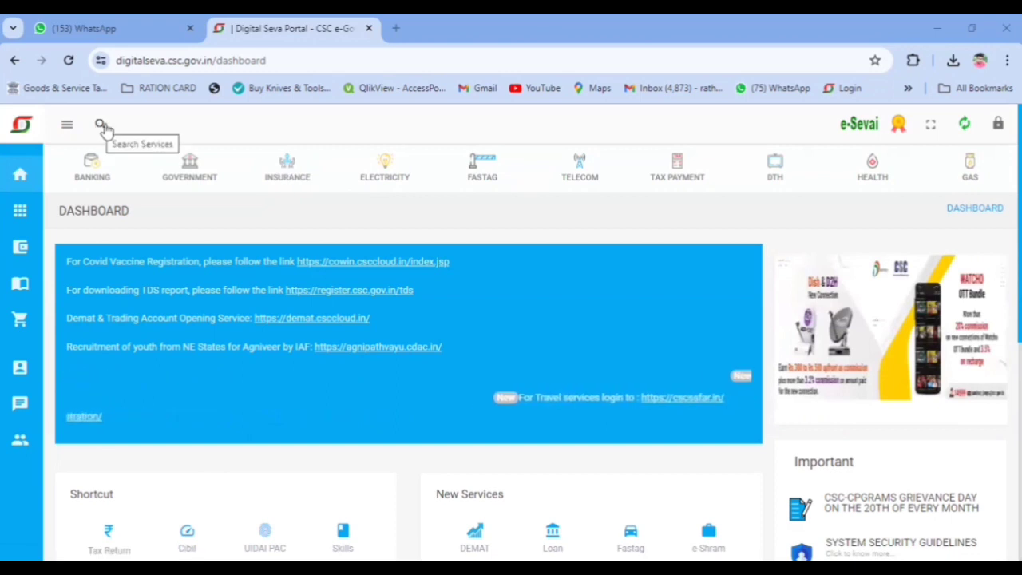
# Step: Go to Insurance > Motor Comprehensive and launch the SBI General Insurance POS service
pyautogui.click(286, 170)
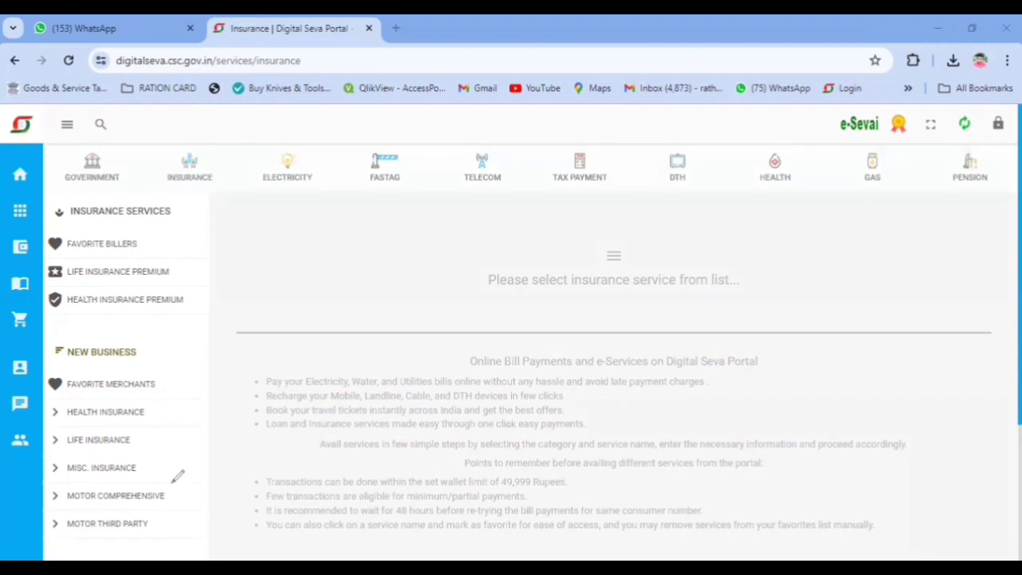
pyautogui.moveTo(171, 482)
pyautogui.mouseDown()
pyautogui.moveTo(74, 518)
pyautogui.moveTo(198, 476)
pyautogui.moveTo(144, 472)
pyautogui.mouseUp()
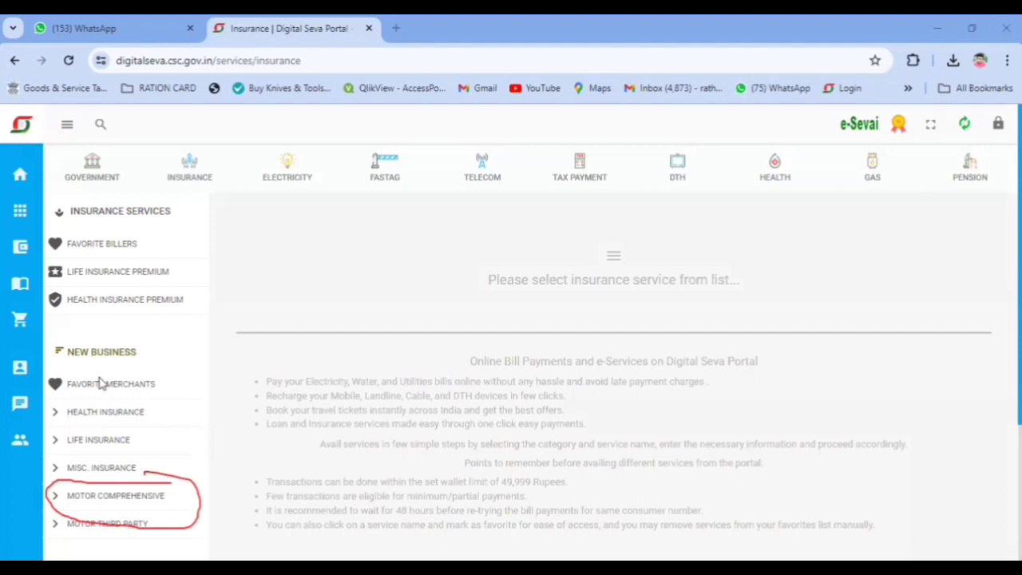
pyautogui.click(7, 448)
pyautogui.click(112, 496)
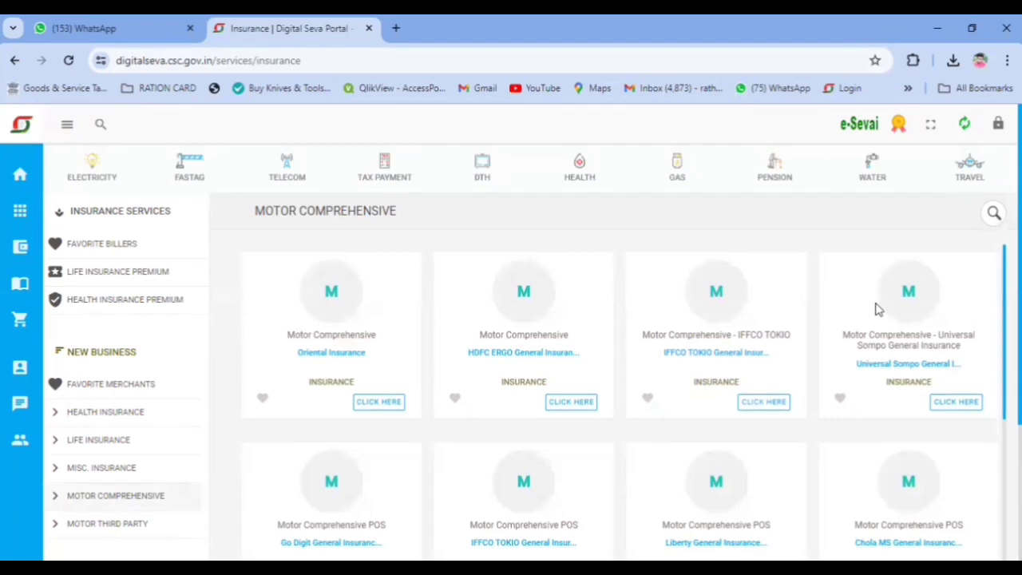
pyautogui.scroll(-1, 862, 311)
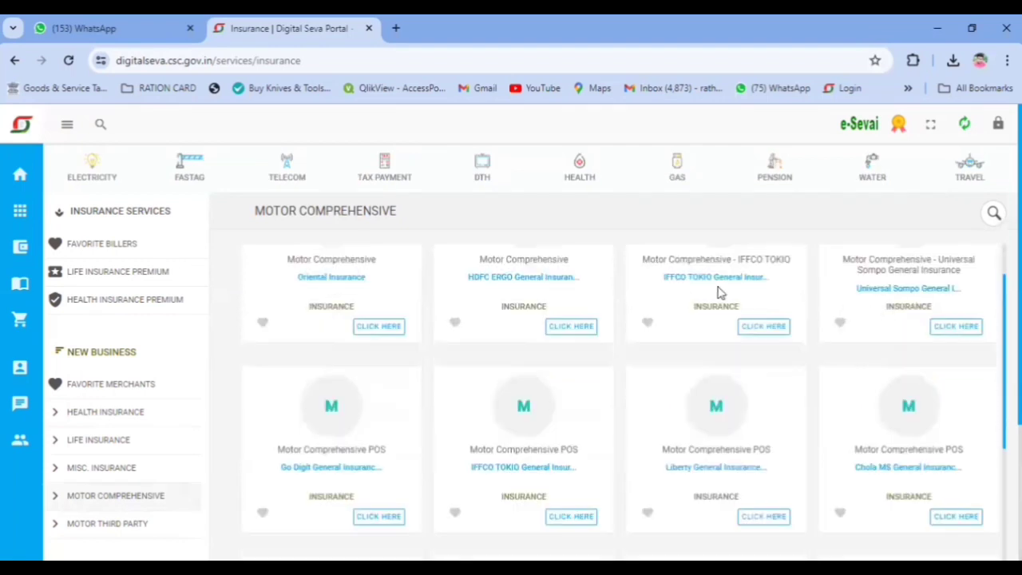
pyautogui.scroll(-2, 383, 356)
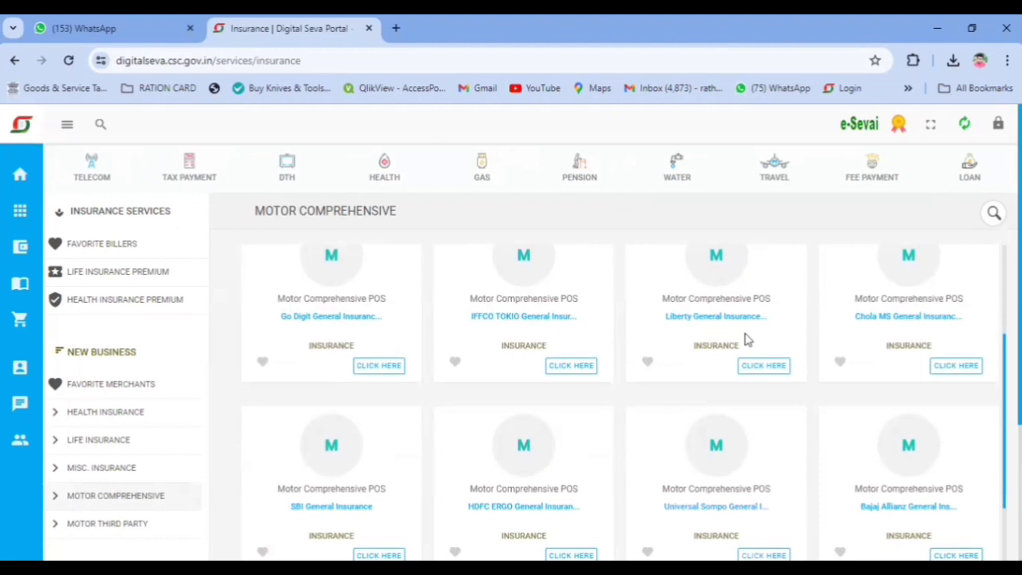
pyautogui.scroll(-2, 606, 348)
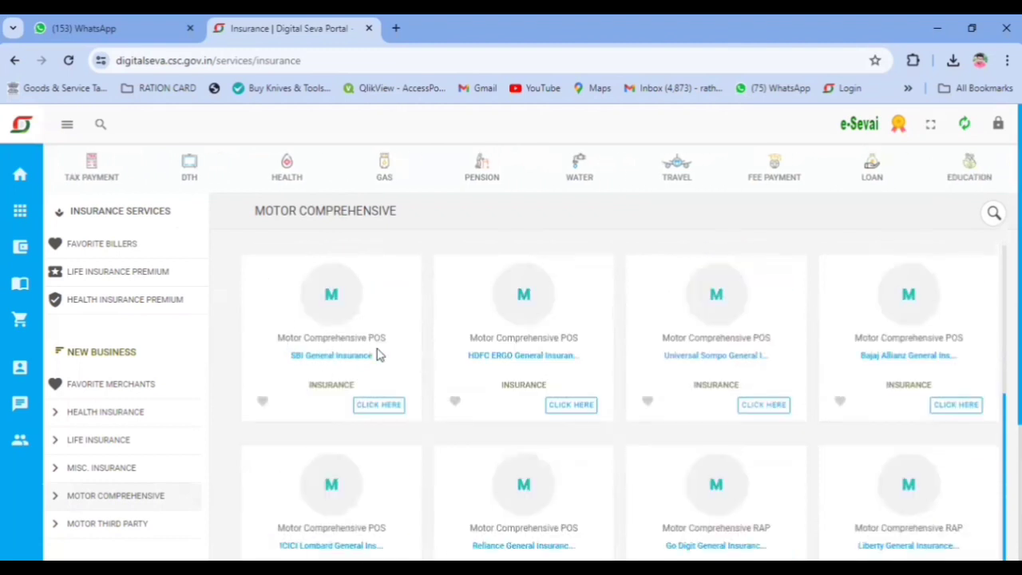
pyautogui.click(376, 409)
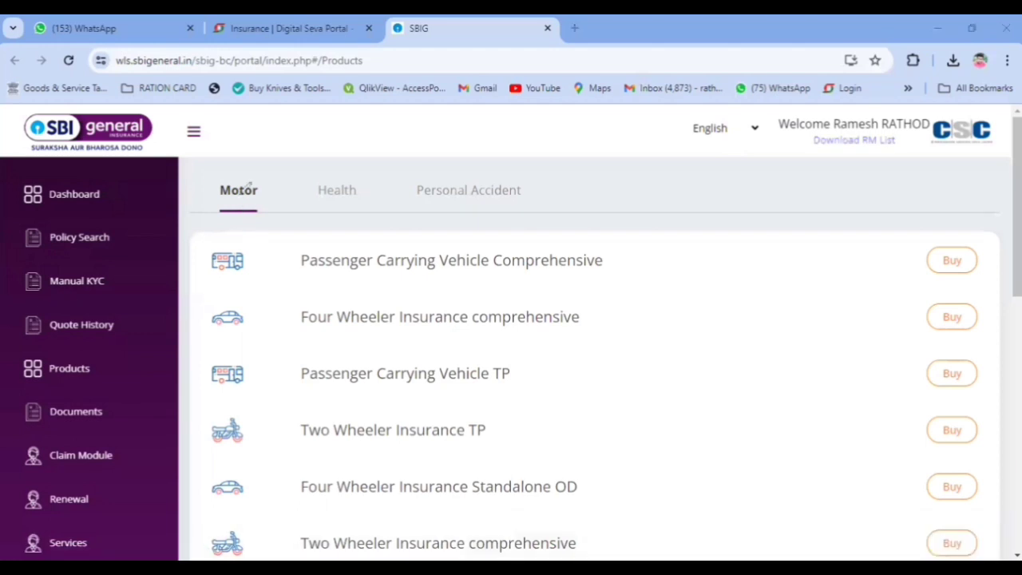
# Step: Circle the Motor, Health and Personal Accident categories for viewers, then erase the marks
pyautogui.moveTo(200, 206); pyautogui.dragTo(204, 158)
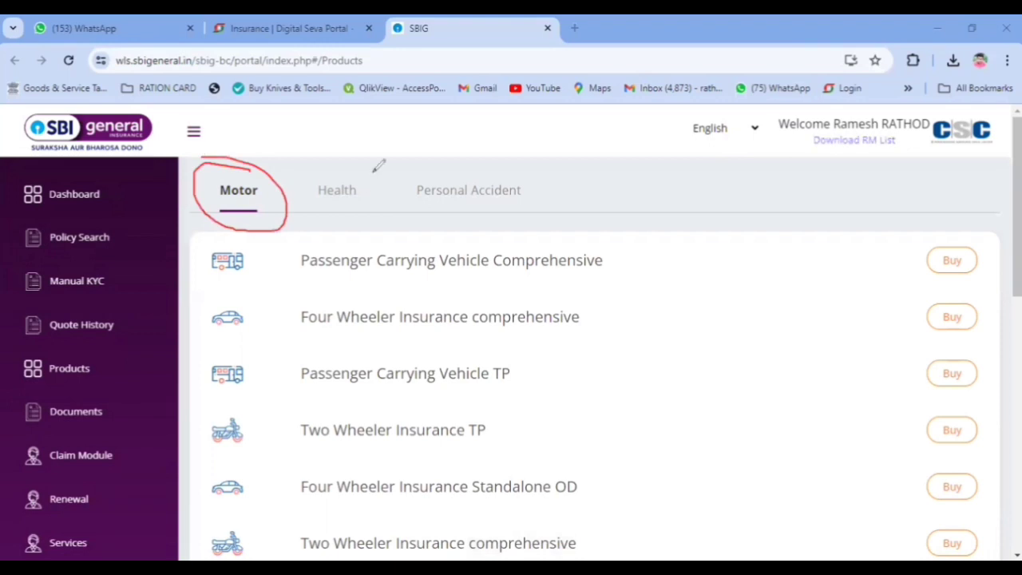
pyautogui.moveTo(375, 168)
pyautogui.mouseDown()
pyautogui.moveTo(329, 164)
pyautogui.moveTo(383, 205)
pyautogui.moveTo(347, 156)
pyautogui.mouseUp()
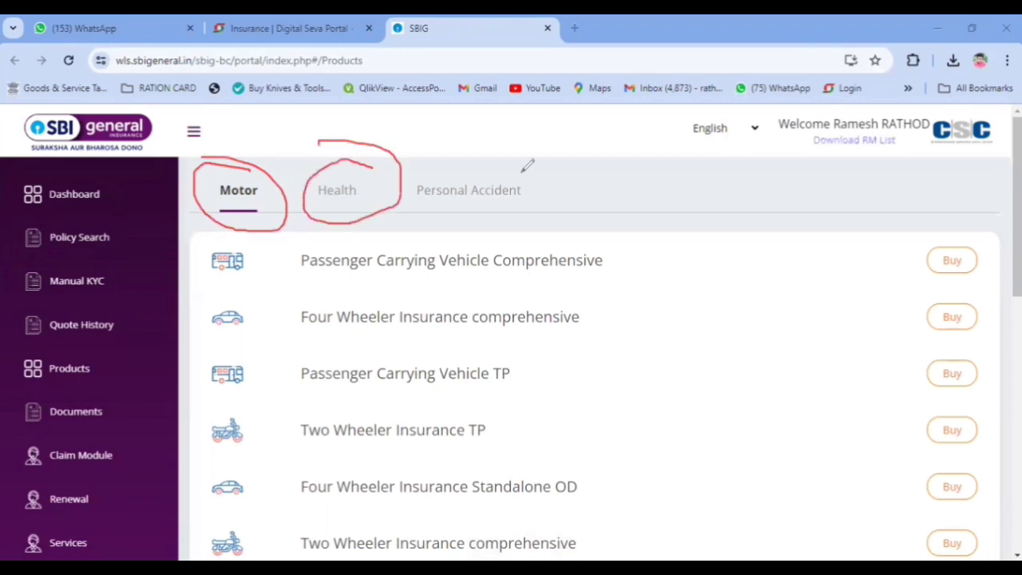
pyautogui.moveTo(522, 170)
pyautogui.mouseDown()
pyautogui.moveTo(399, 182)
pyautogui.moveTo(600, 198)
pyautogui.moveTo(499, 153)
pyautogui.mouseUp()
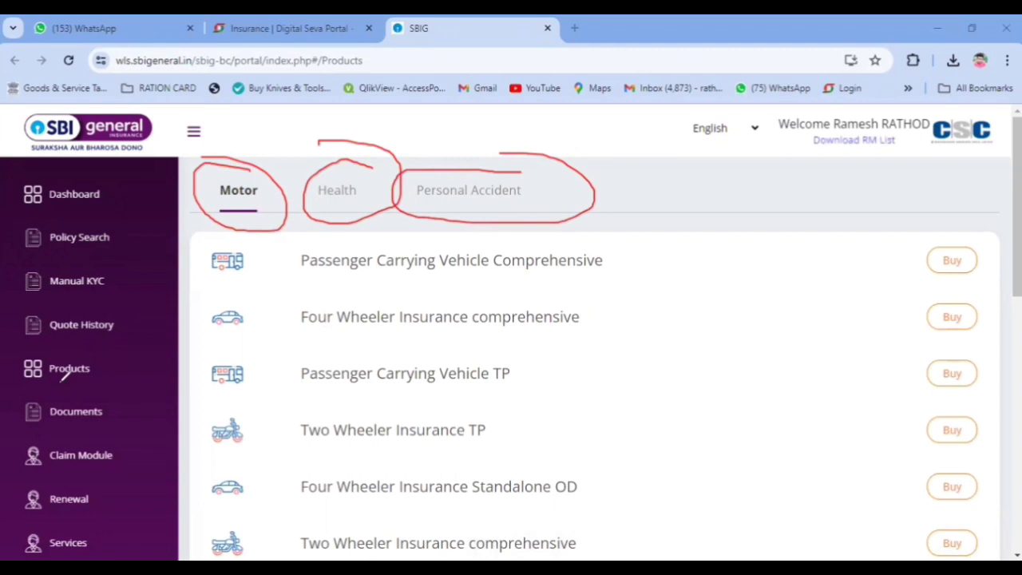
pyautogui.press('Escape')
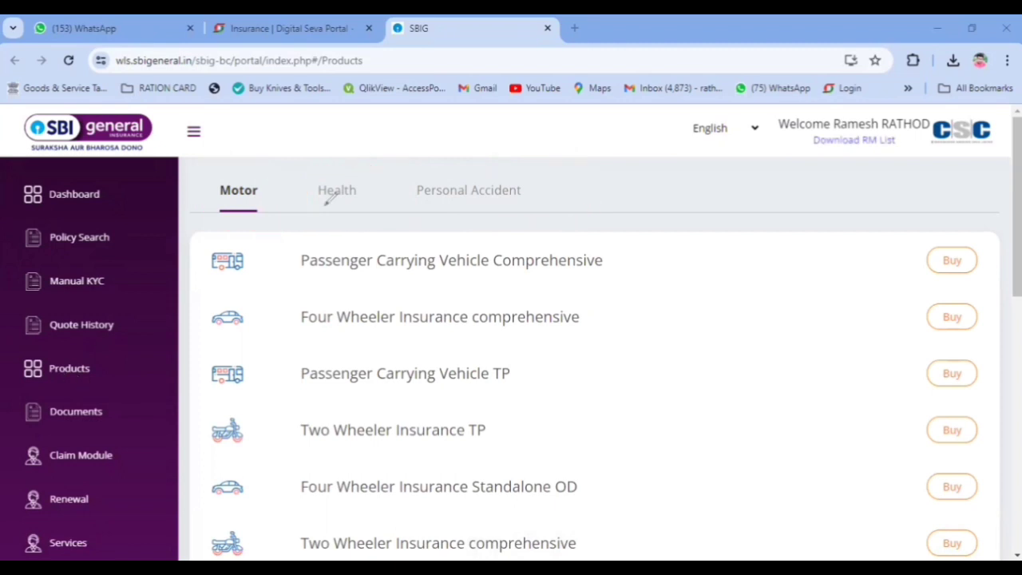
# Step: Browse the Health and Personal Accident products, then return to the Motor list
pyautogui.click(348, 195)
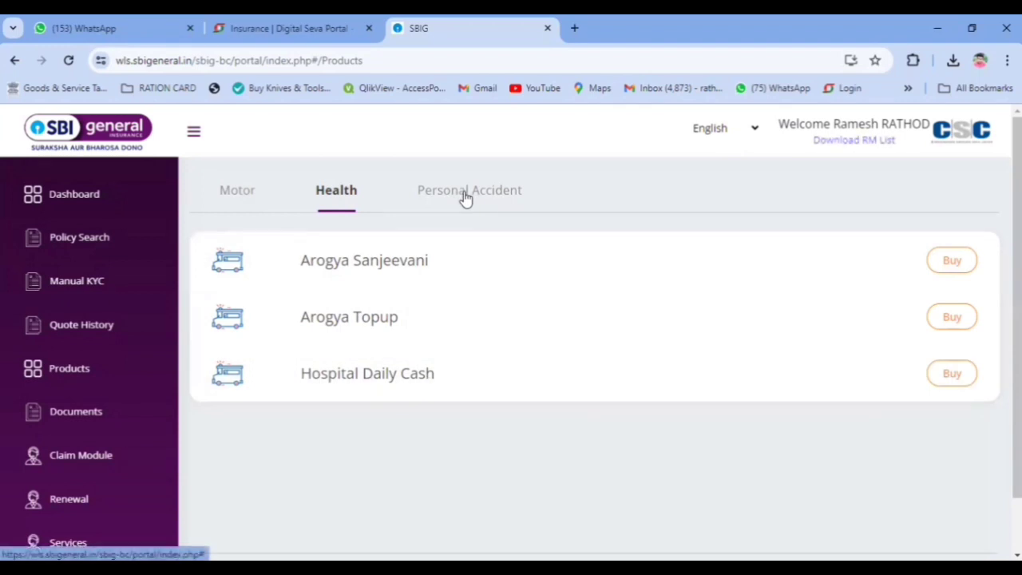
pyautogui.click(466, 198)
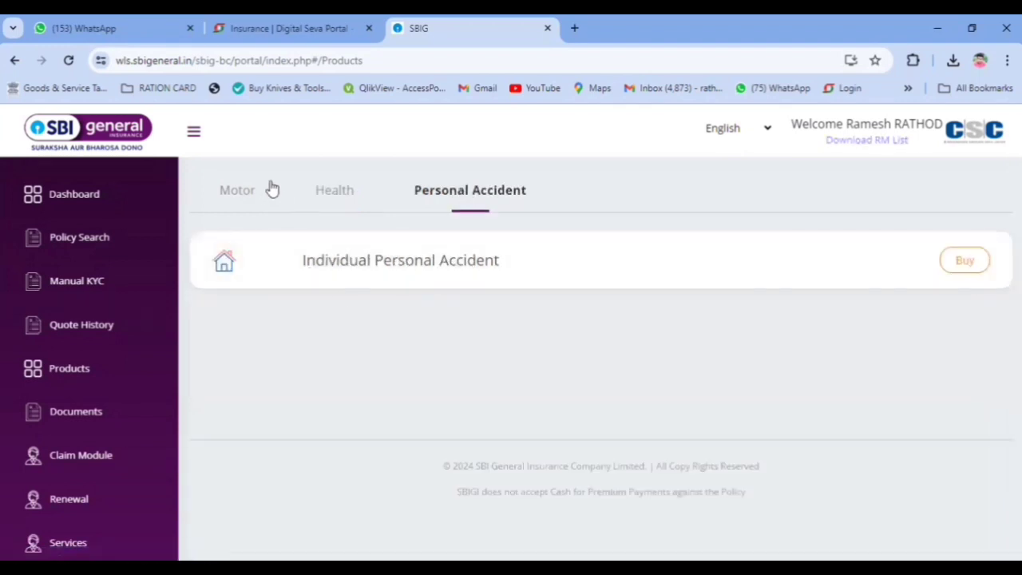
pyautogui.click(238, 192)
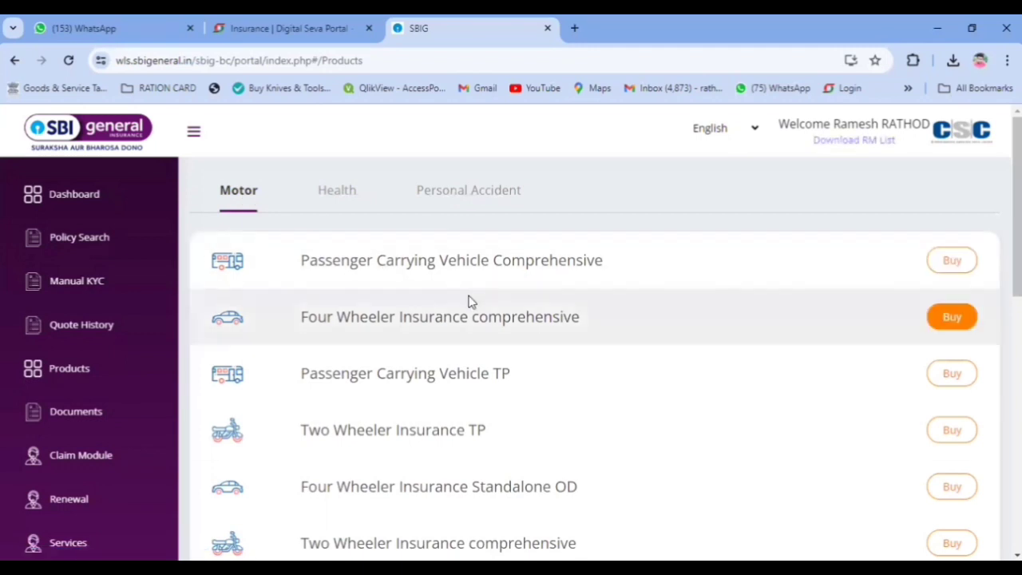
pyautogui.scroll(-2, 463, 299)
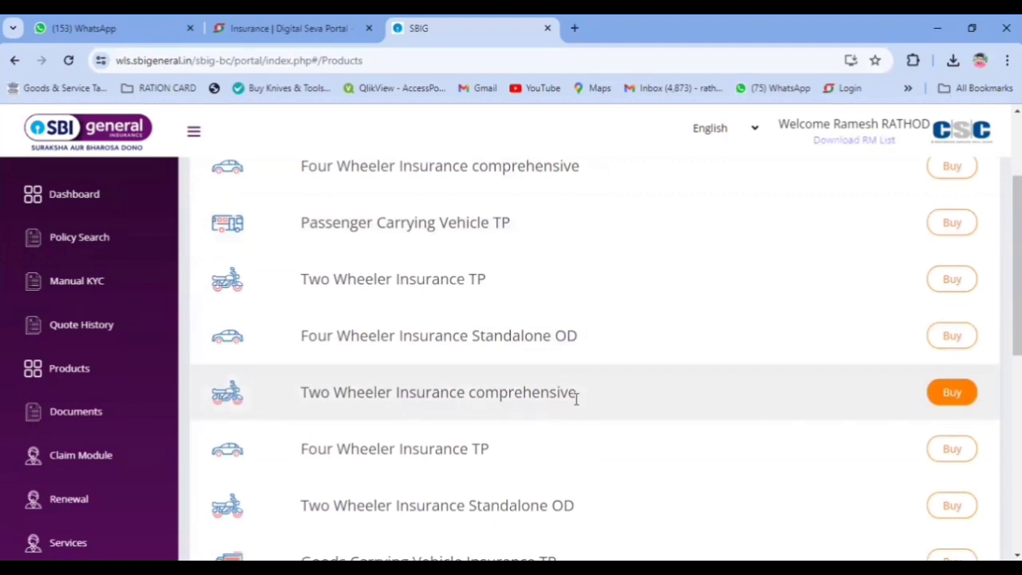
# Step: Start a Two Wheeler comprehensive quote as a lapsed policy and fetch vehicle details by registration number
pyautogui.click(953, 395)
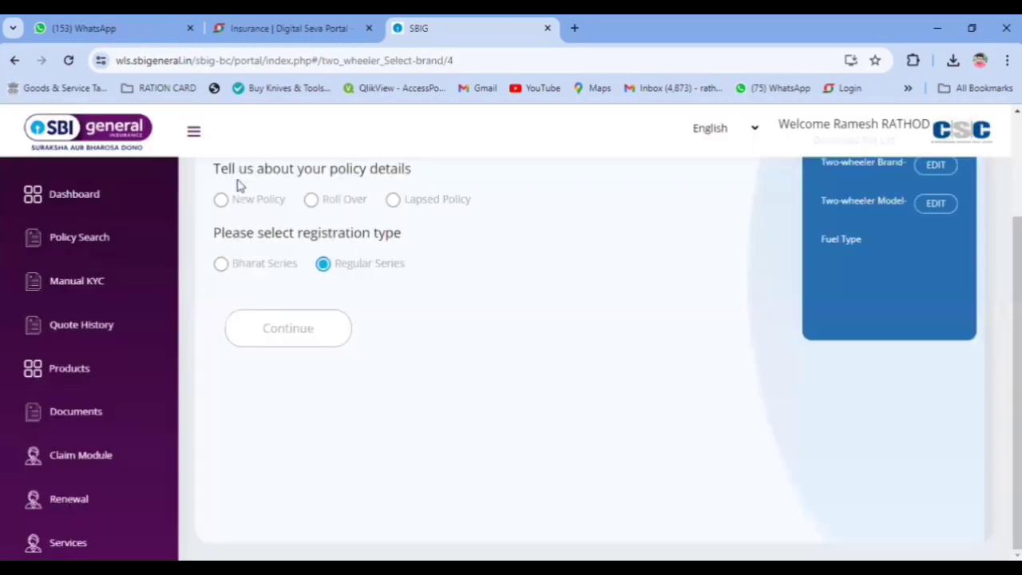
pyautogui.scroll(1, 255, 269)
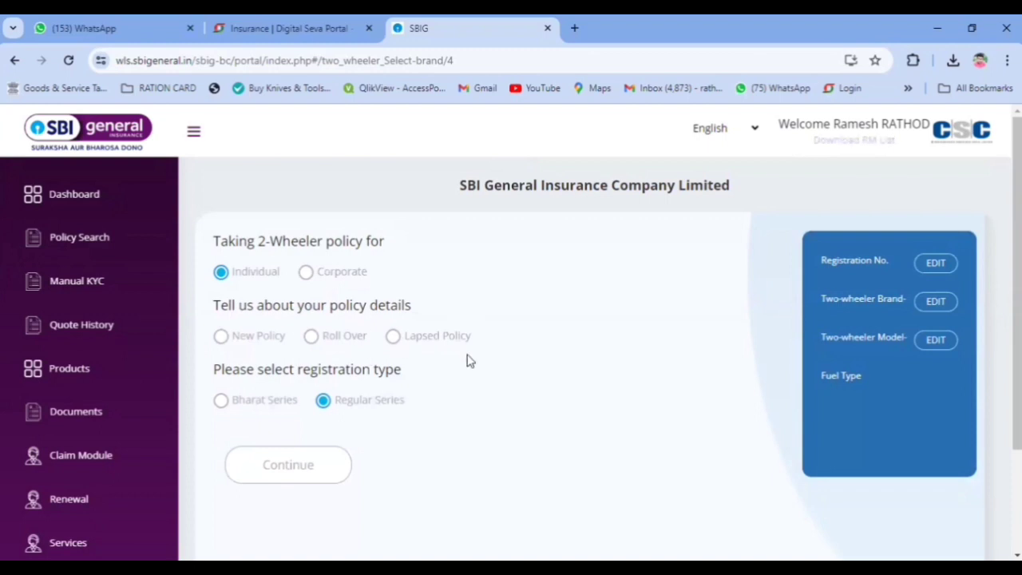
pyautogui.click(394, 341)
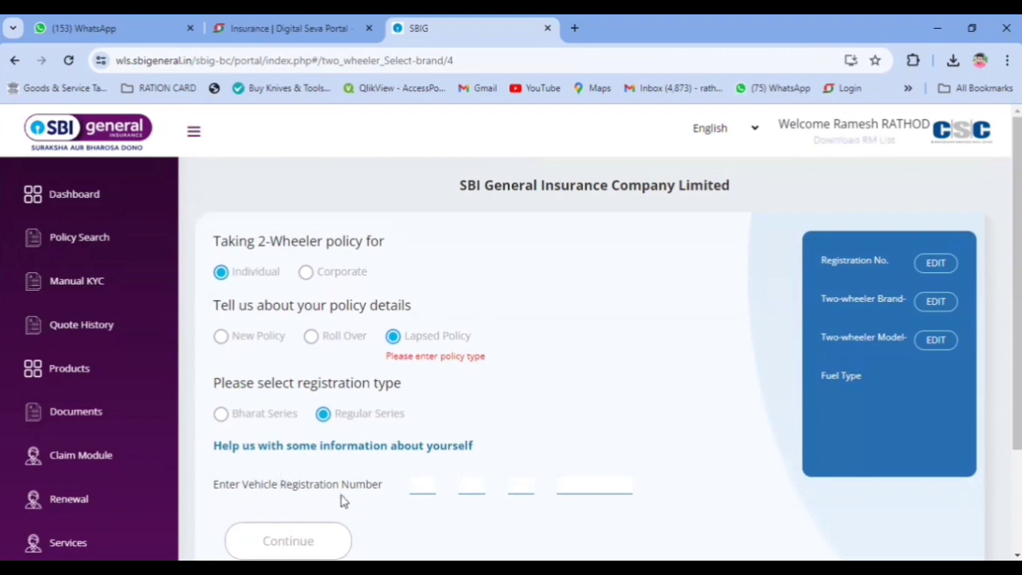
pyautogui.click(417, 482)
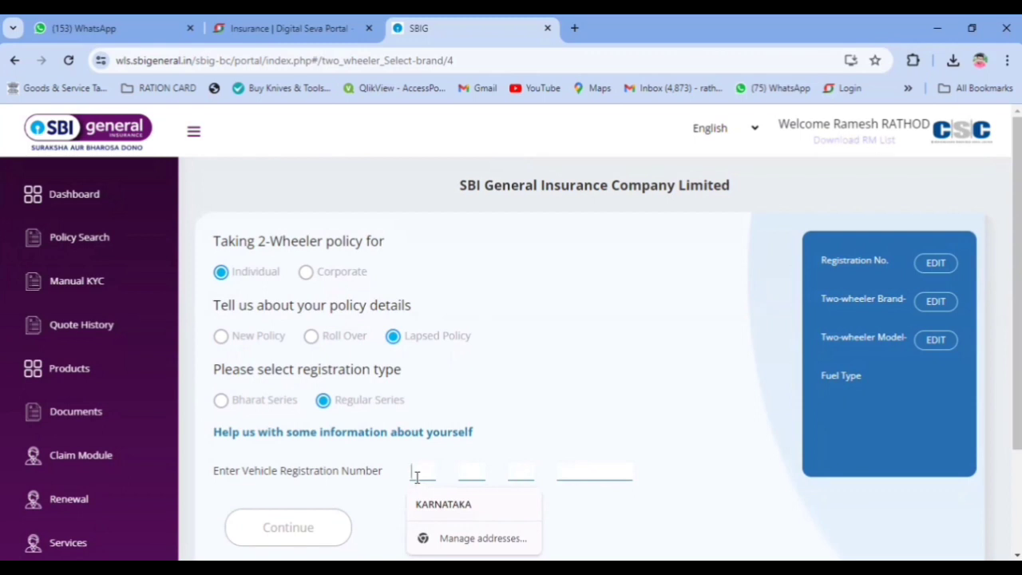
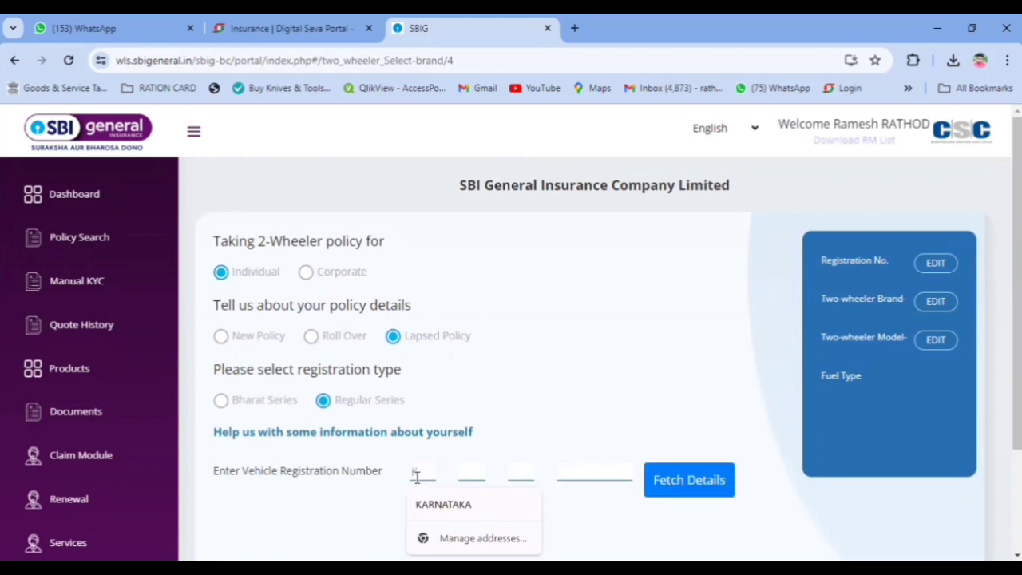
pyautogui.click(468, 473)
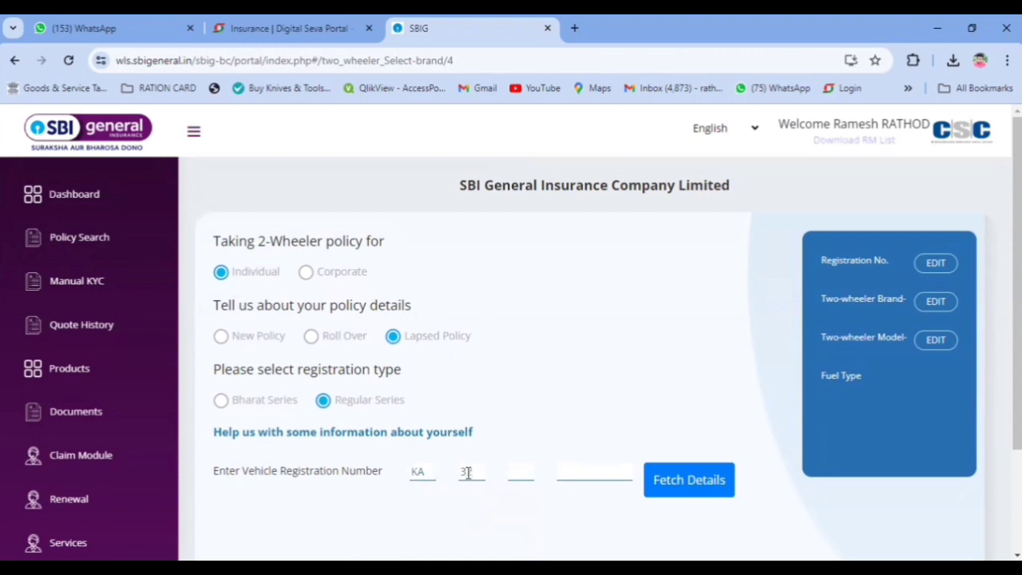
pyautogui.click(527, 467)
pyautogui.write('EE')
pyautogui.click(614, 472)
pyautogui.write('8752')
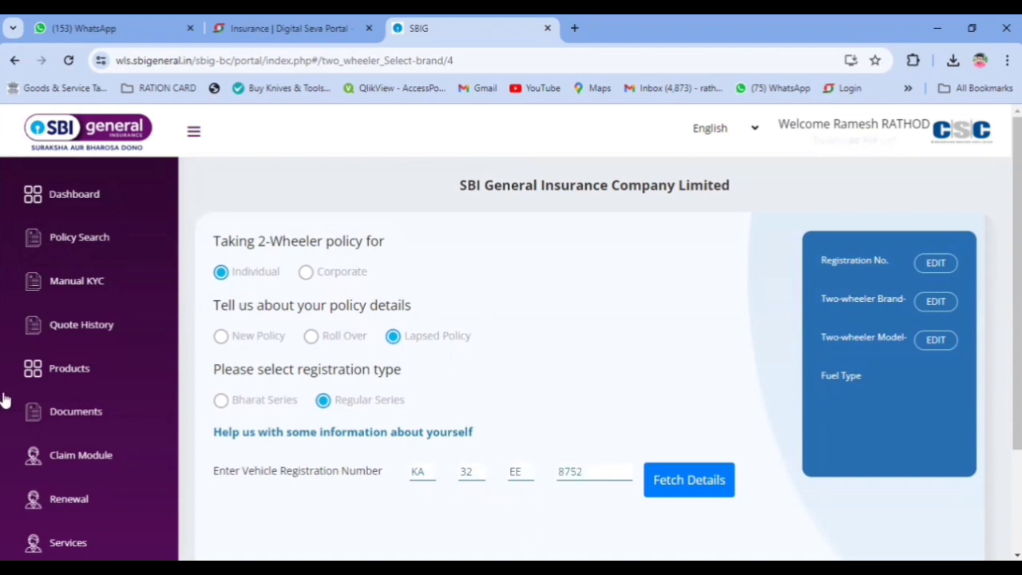
pyautogui.click(694, 479)
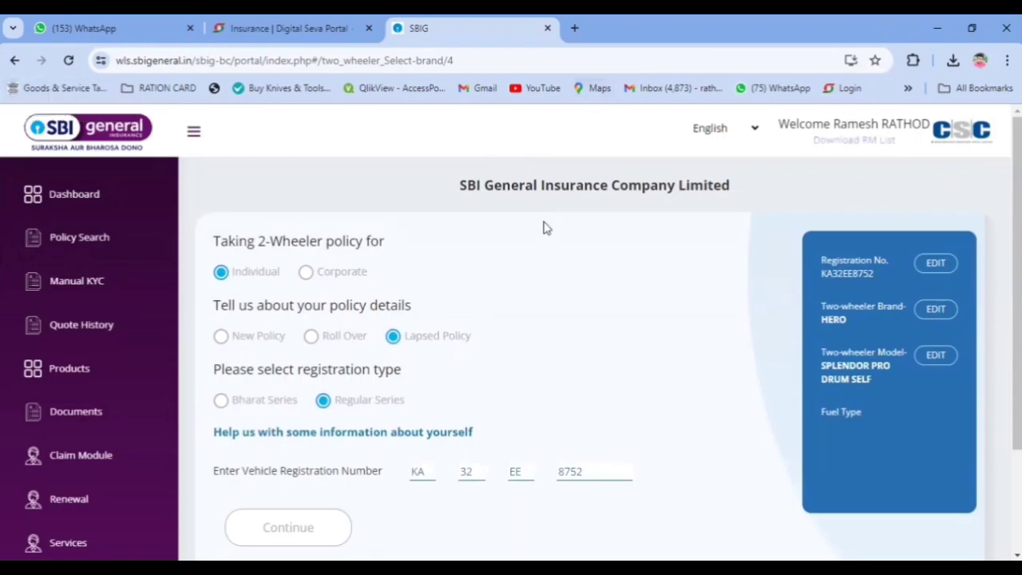
# Step: Annotate the fetched HERO Splendor Pro Drum Self details, pointing out the empty fuel type
pyautogui.scroll(-1, 679, 315)
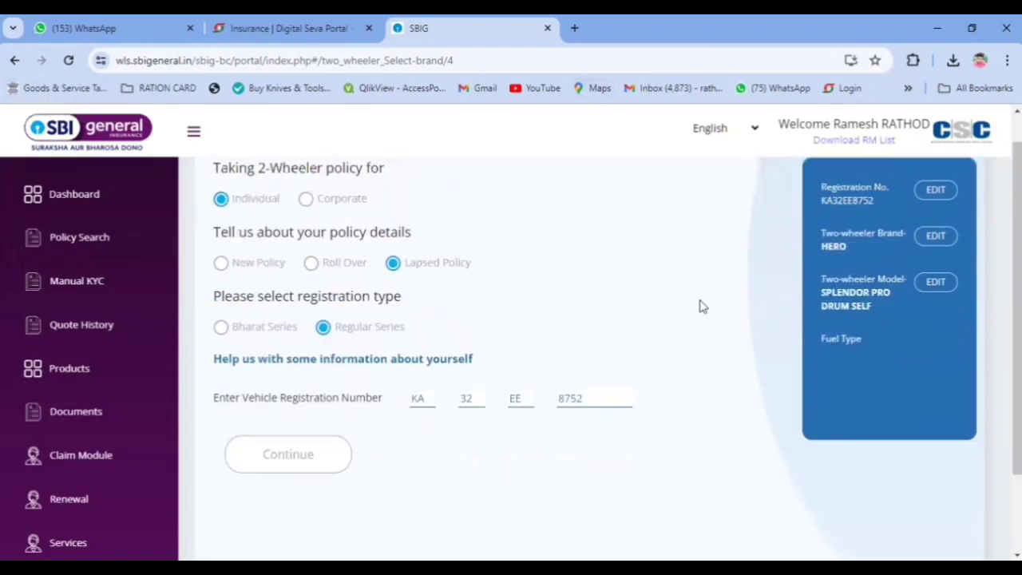
pyautogui.scroll(1, 67, 365)
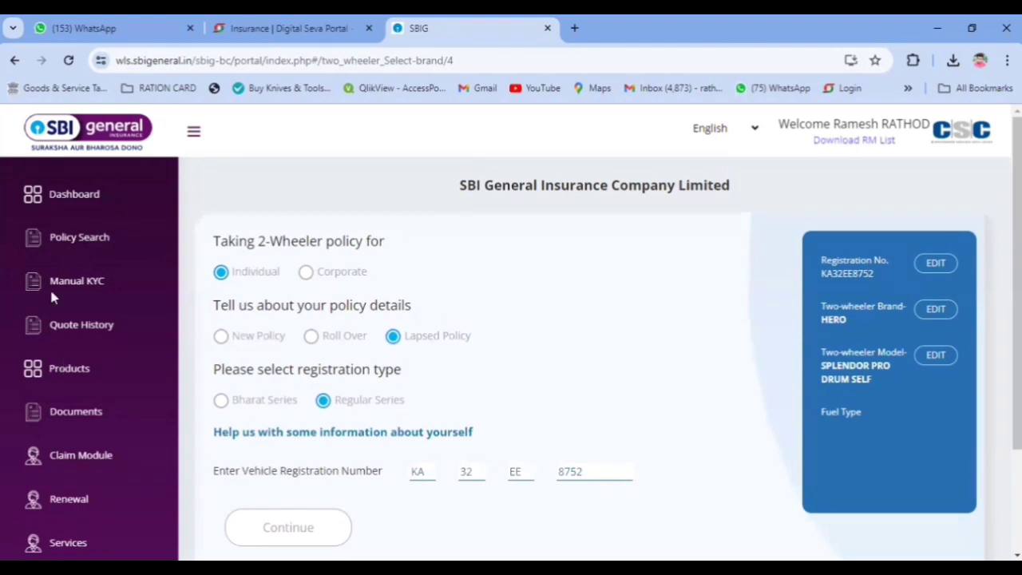
pyautogui.moveTo(945, 217)
pyautogui.mouseDown()
pyautogui.moveTo(792, 279)
pyautogui.moveTo(951, 444)
pyautogui.moveTo(977, 249)
pyautogui.mouseUp()
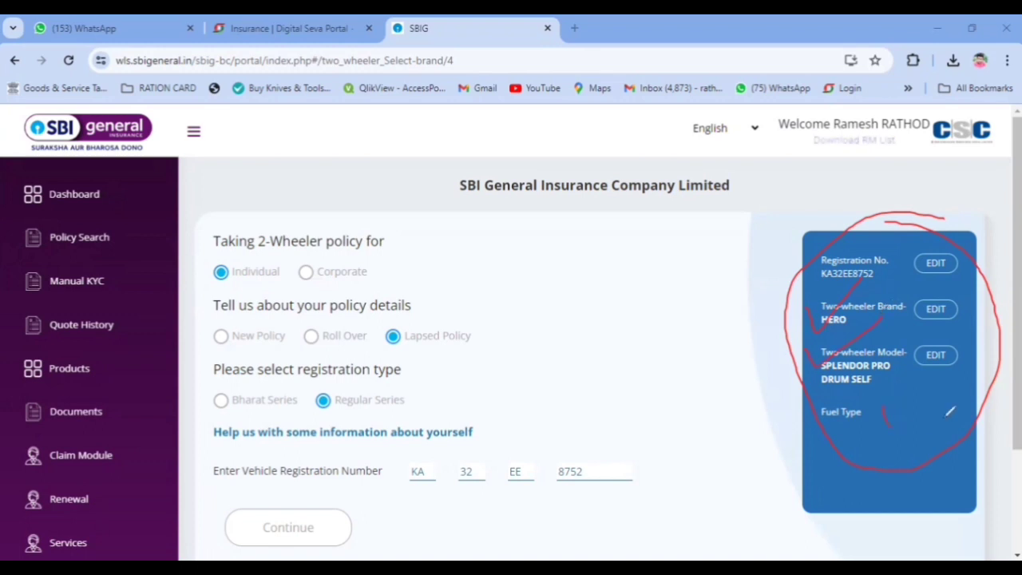
pyautogui.moveTo(947, 415); pyautogui.dragTo(982, 393)
pyautogui.moveTo(798, 180); pyautogui.dragTo(916, 148)
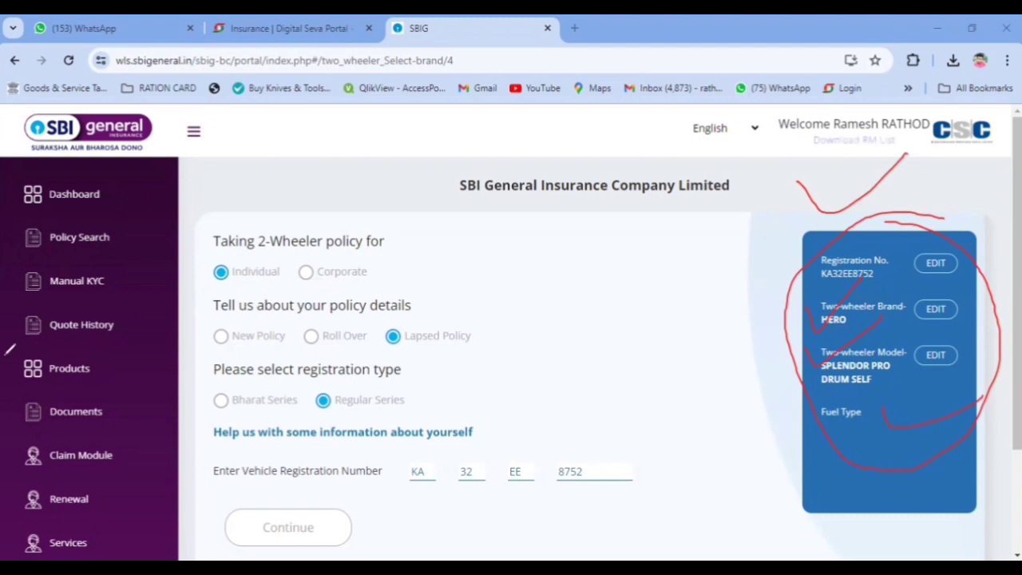
pyautogui.click(5, 354)
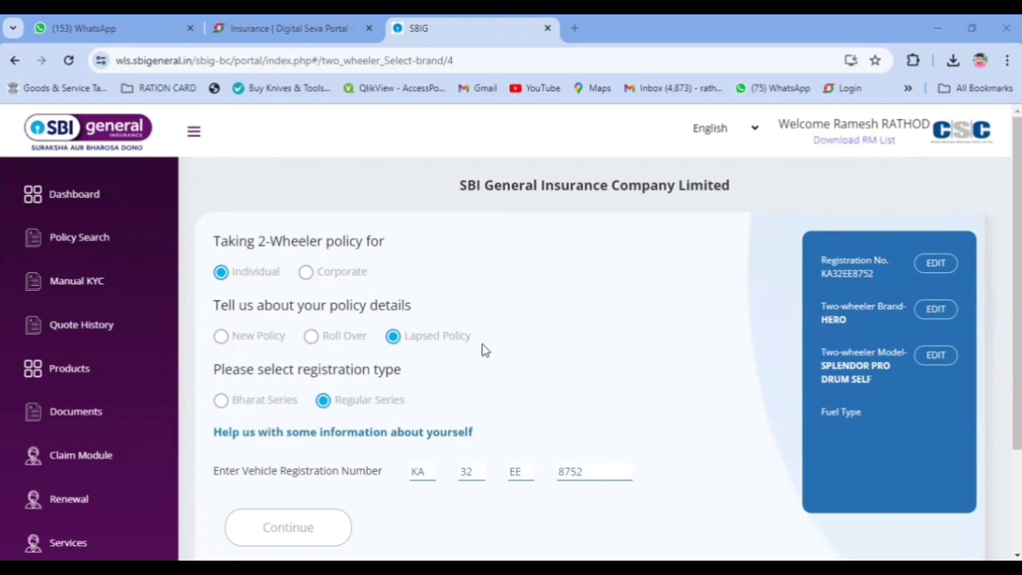
pyautogui.scroll(-2, 483, 350)
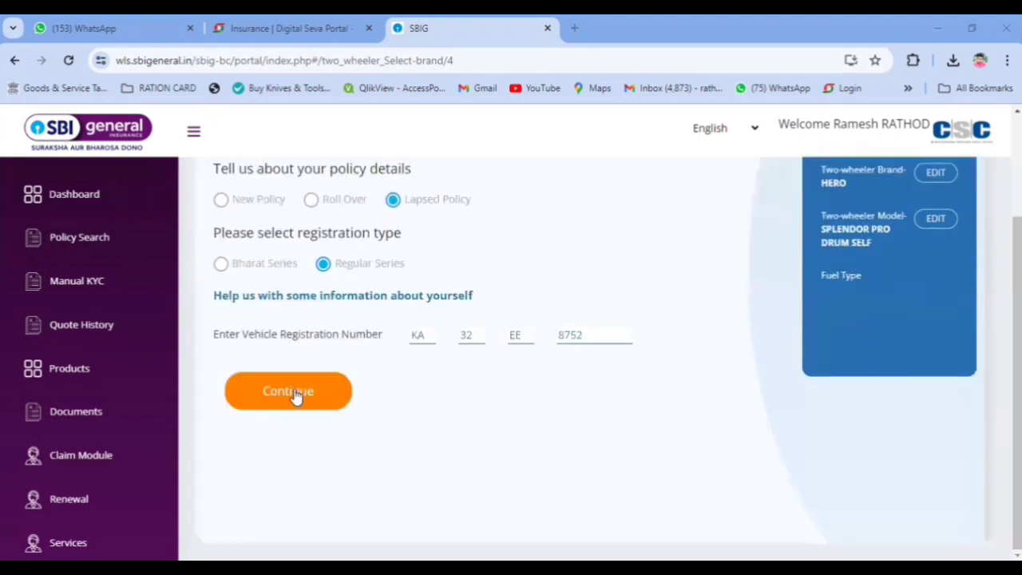
# Step: Submit the policy details, set manufacturing year to 2013 and clear the registration city
pyautogui.click(296, 391)
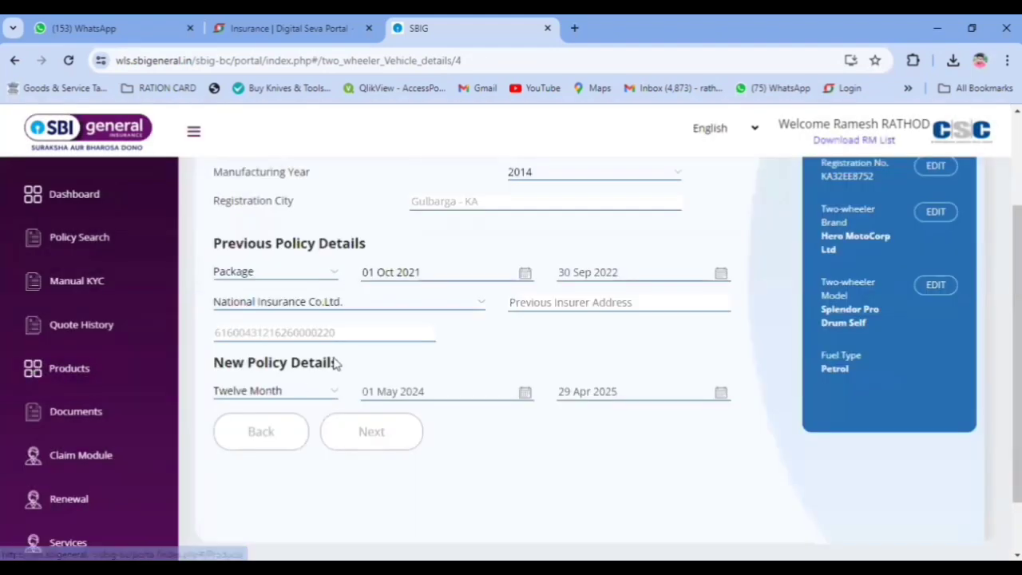
pyautogui.scroll(2, 511, 329)
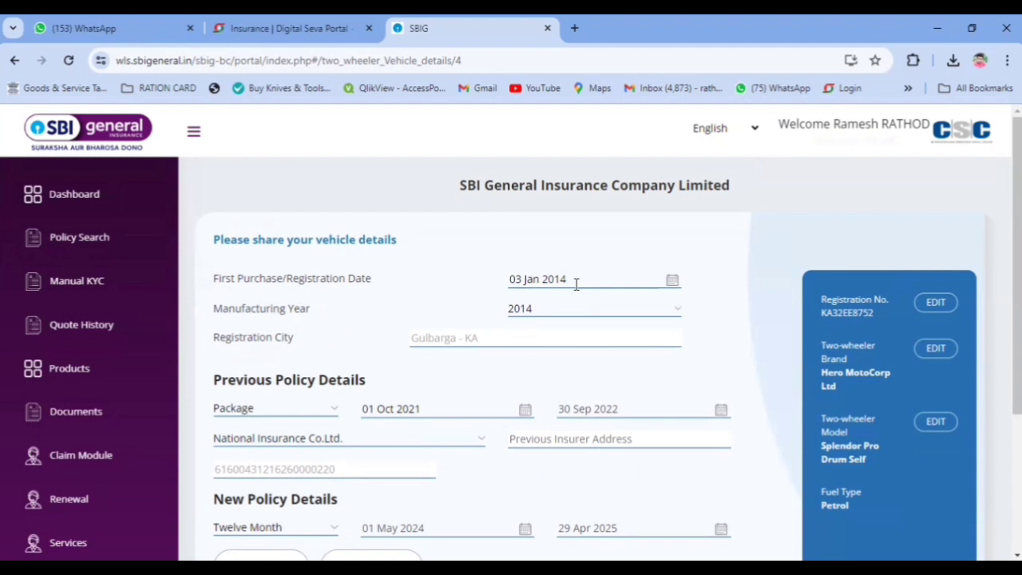
pyautogui.click(523, 313)
pyautogui.click(542, 342)
pyautogui.click(483, 338)
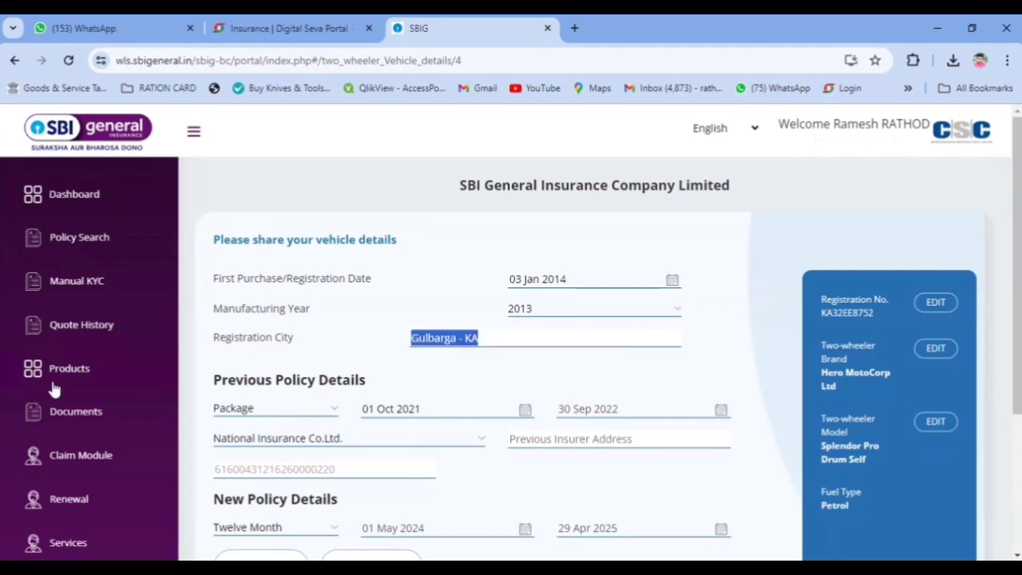
pyautogui.click(362, 341)
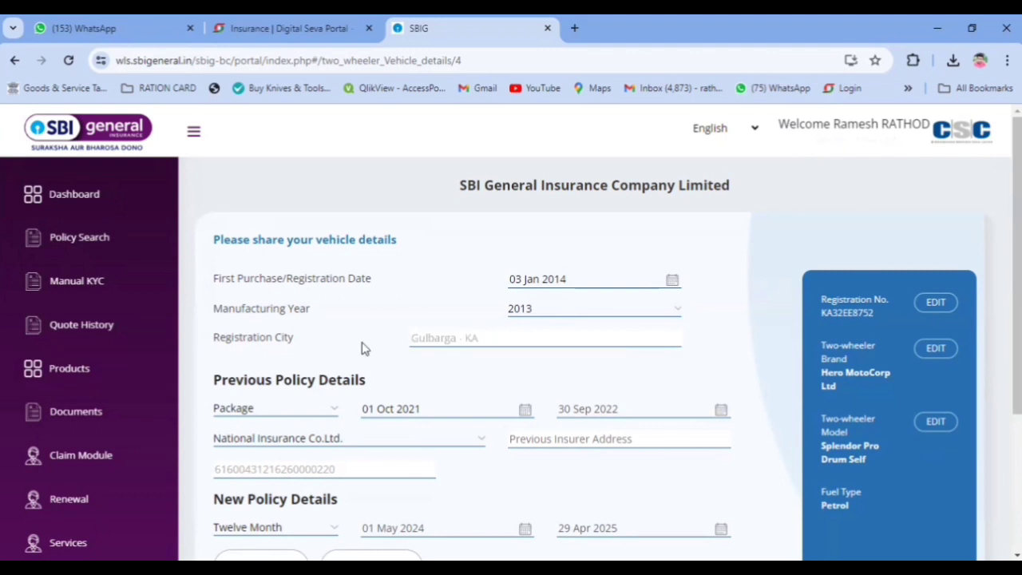
pyautogui.scroll(-2, 404, 343)
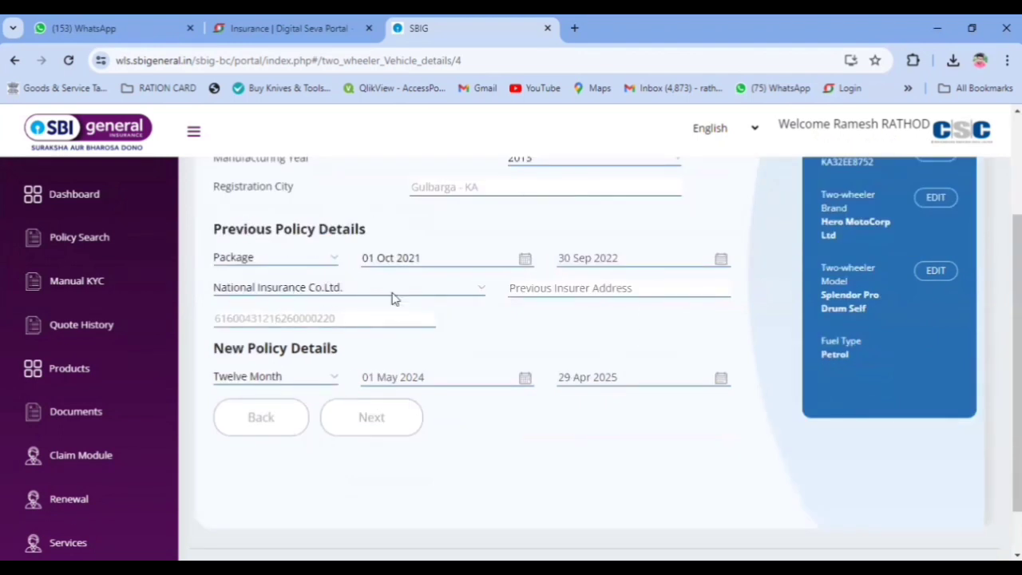
# Step: Enter previous insurer address Kalaburagi and the previous policy number, then request the premium quote
pyautogui.click(580, 293)
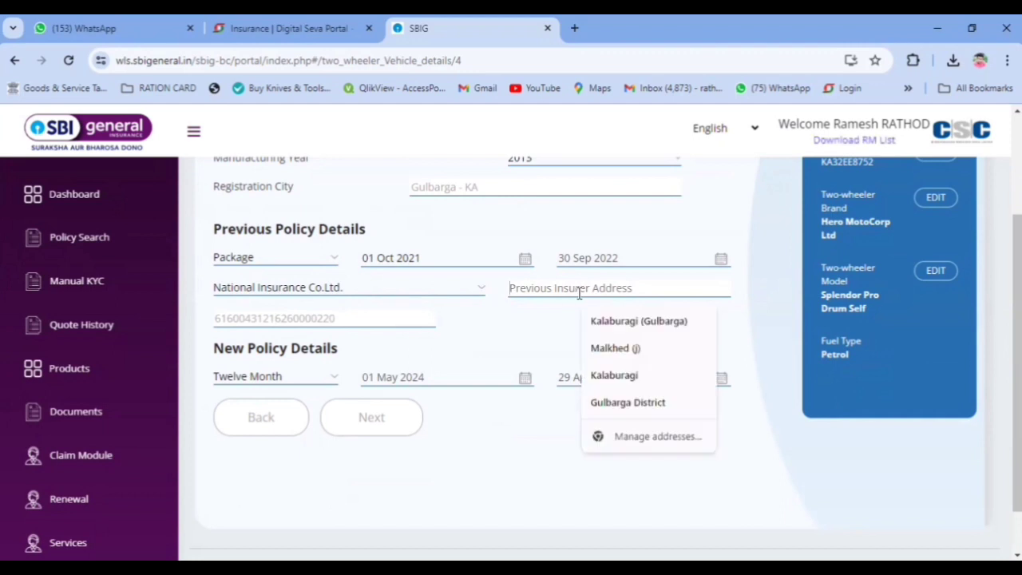
pyautogui.click(622, 322)
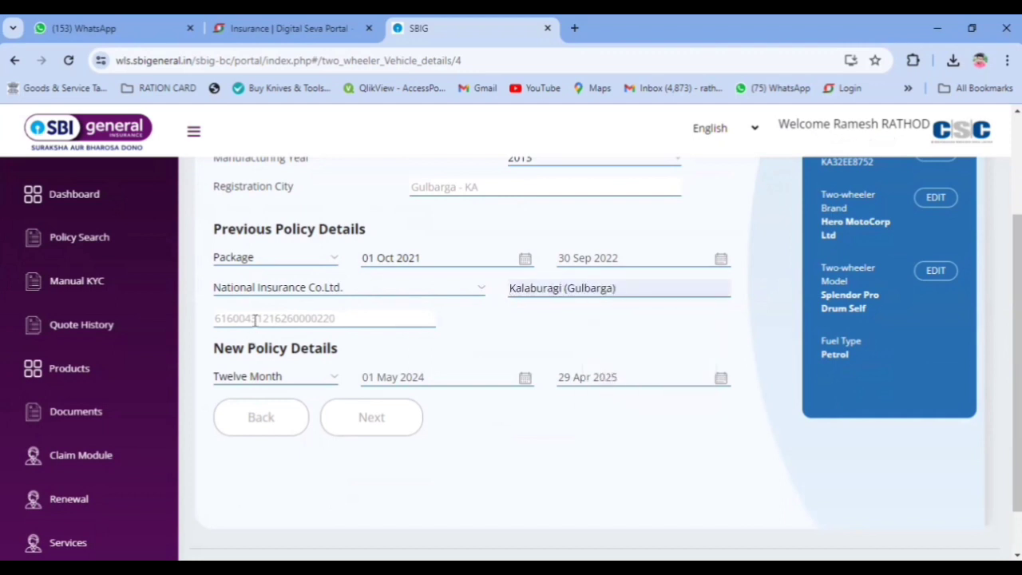
pyautogui.click(255, 319)
pyautogui.write('1234567')
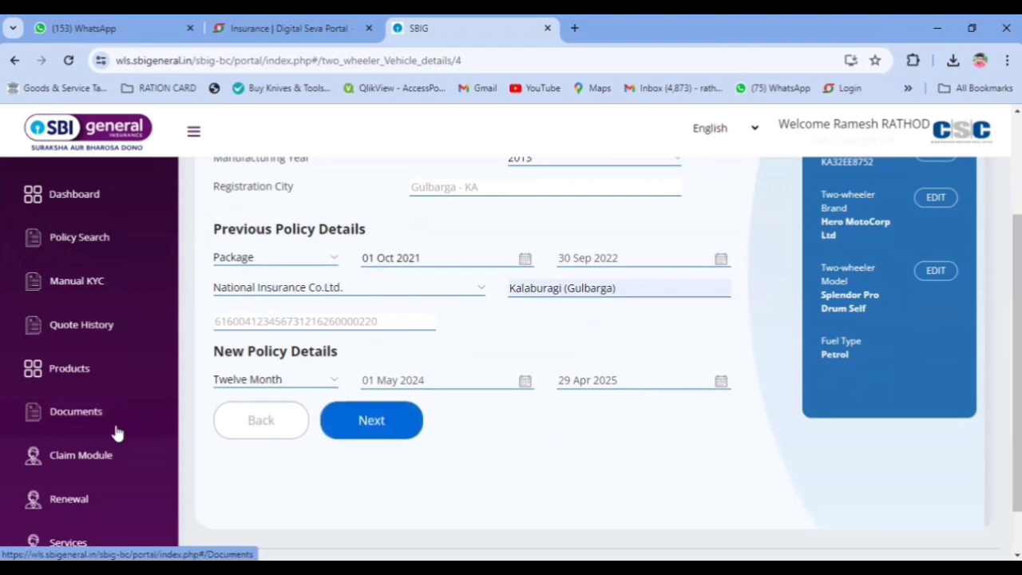
pyautogui.scroll(-1, 495, 351)
pyautogui.click(643, 231)
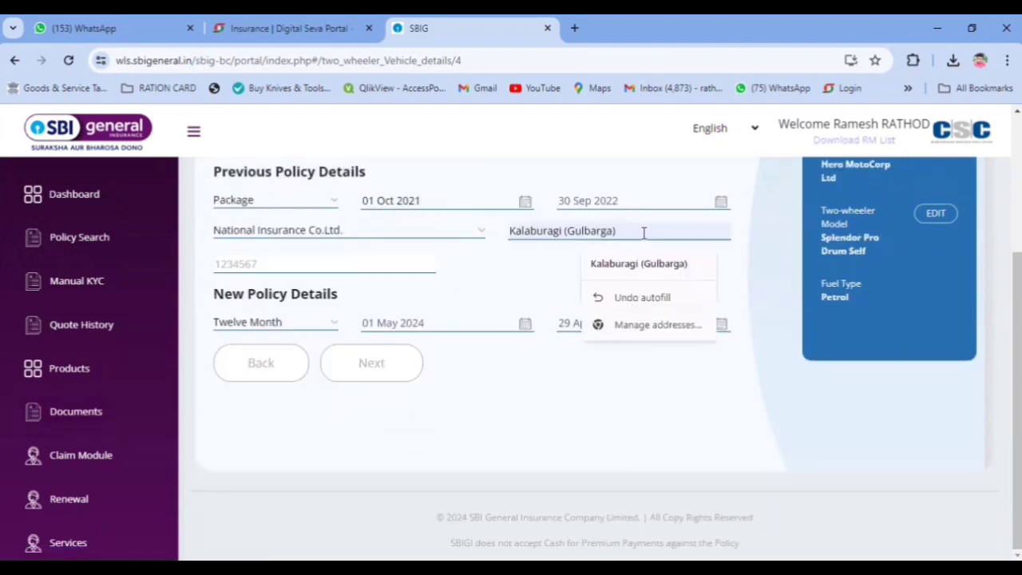
pyautogui.press('BackSpace')
pyautogui.press('BackSpace')
pyautogui.press('BackSpace')
pyautogui.press('BackSpace')
pyautogui.press('BackSpace')
pyautogui.press('BackSpace')
pyautogui.press('BackSpace')
pyautogui.press('BackSpace')
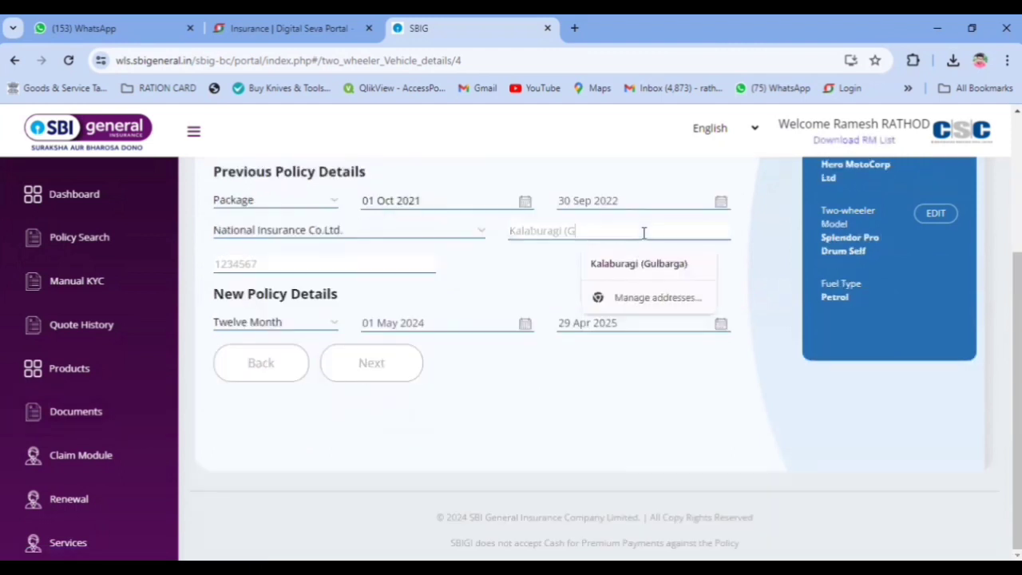
pyautogui.press('BackSpace')
pyautogui.press('BackSpace')
pyautogui.press('BackSpace')
pyautogui.click(381, 359)
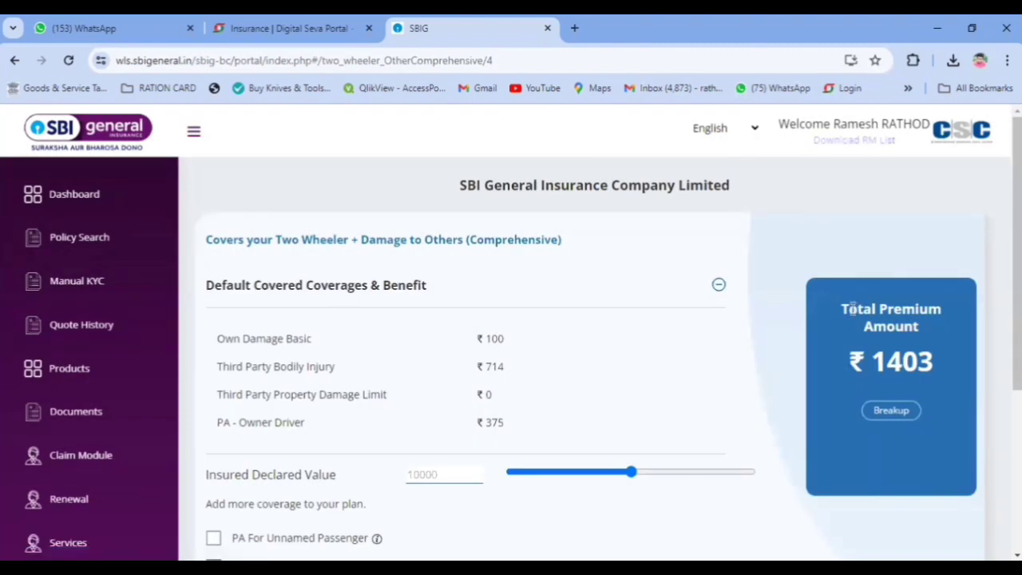
# Step: Highlight the ₹1403 total premium for viewers, then clear the annotations
pyautogui.moveTo(842, 308); pyautogui.dragTo(955, 409)
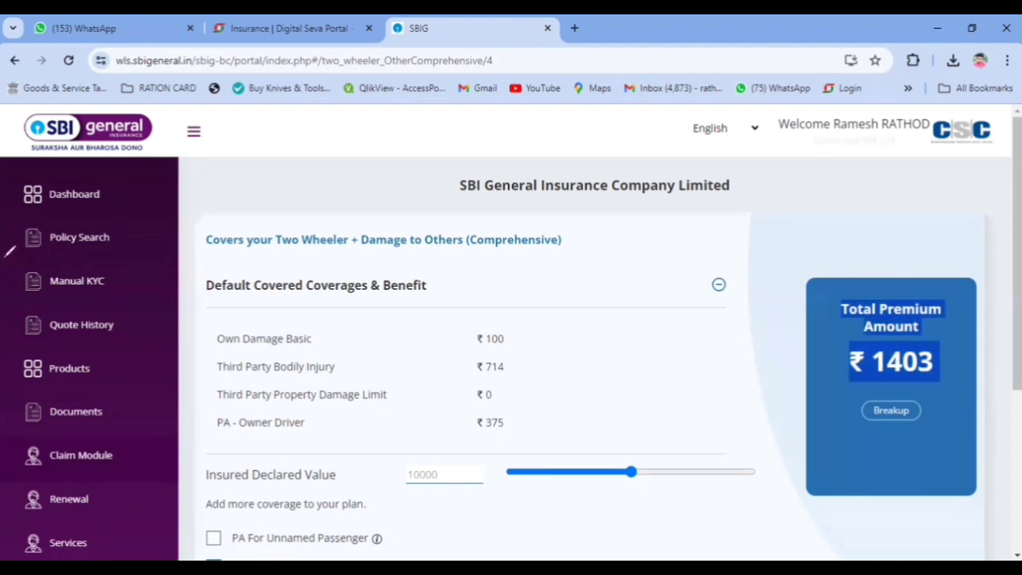
pyautogui.moveTo(962, 233); pyautogui.dragTo(893, 256)
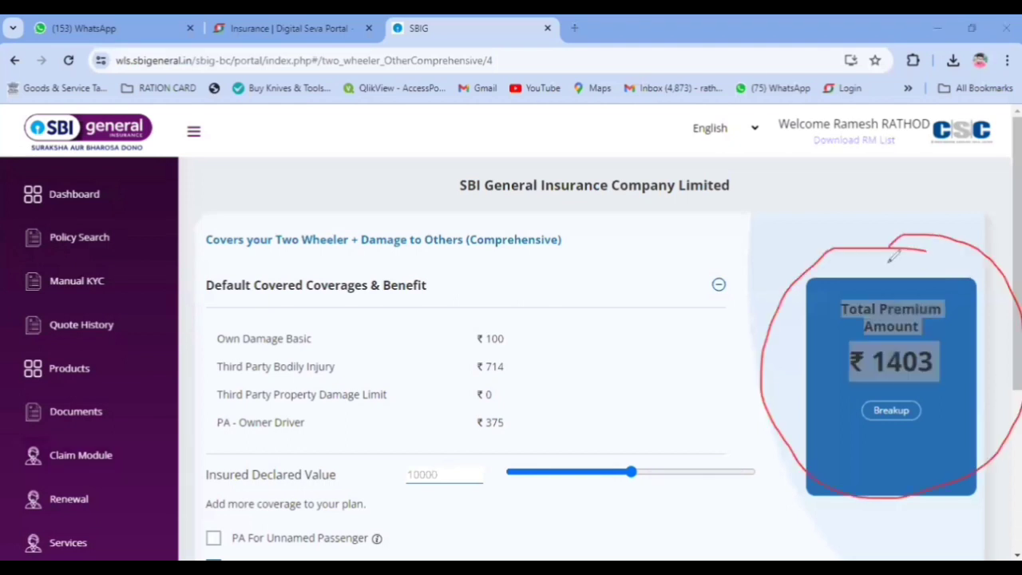
pyautogui.moveTo(850, 209)
pyautogui.mouseDown()
pyautogui.moveTo(882, 262)
pyautogui.moveTo(1000, 189)
pyautogui.mouseUp()
pyautogui.moveTo(886, 331)
pyautogui.mouseDown()
pyautogui.moveTo(963, 335)
pyautogui.moveTo(864, 337)
pyautogui.mouseUp()
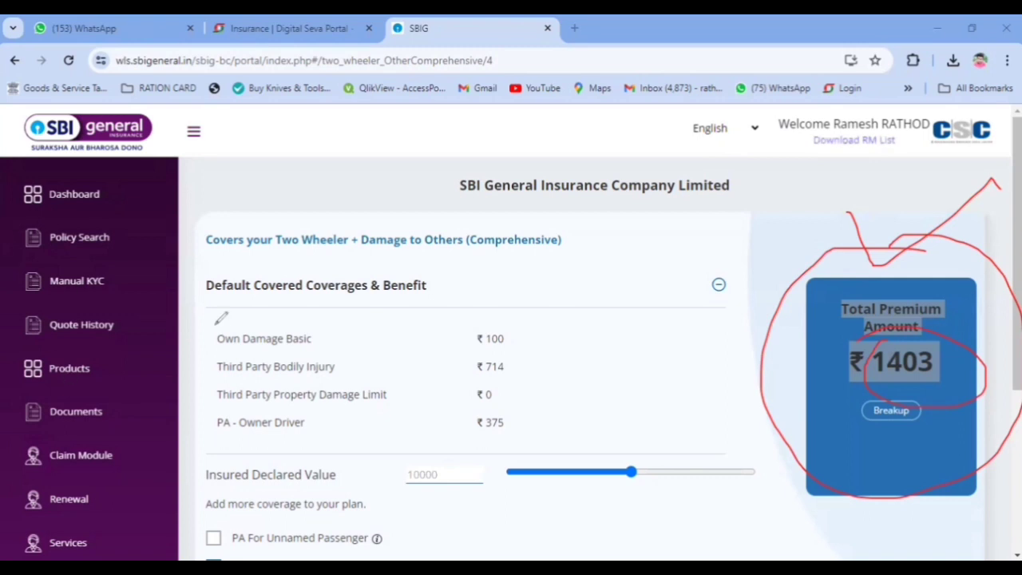
pyautogui.press('Escape')
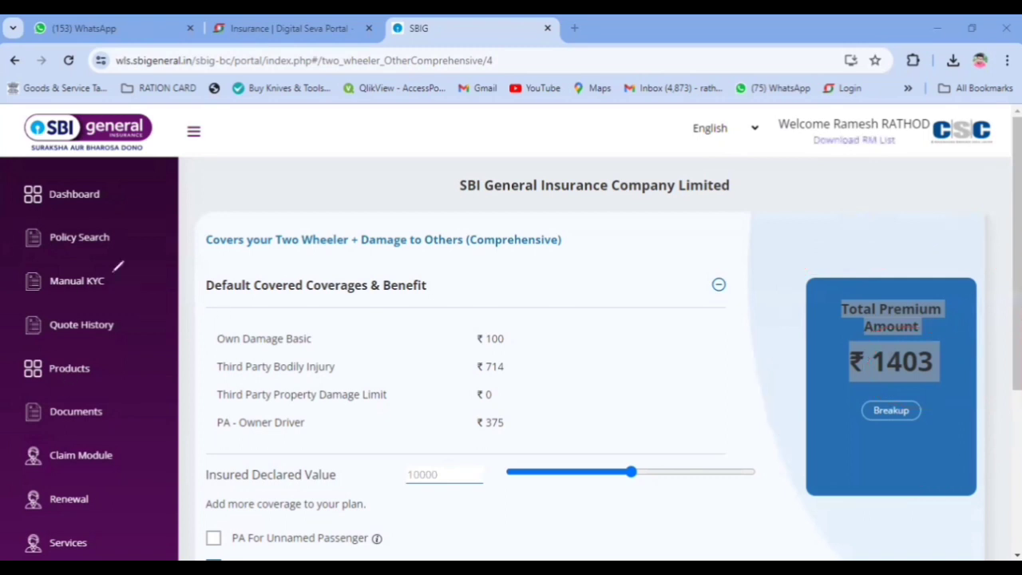
pyautogui.scroll(-2, 385, 409)
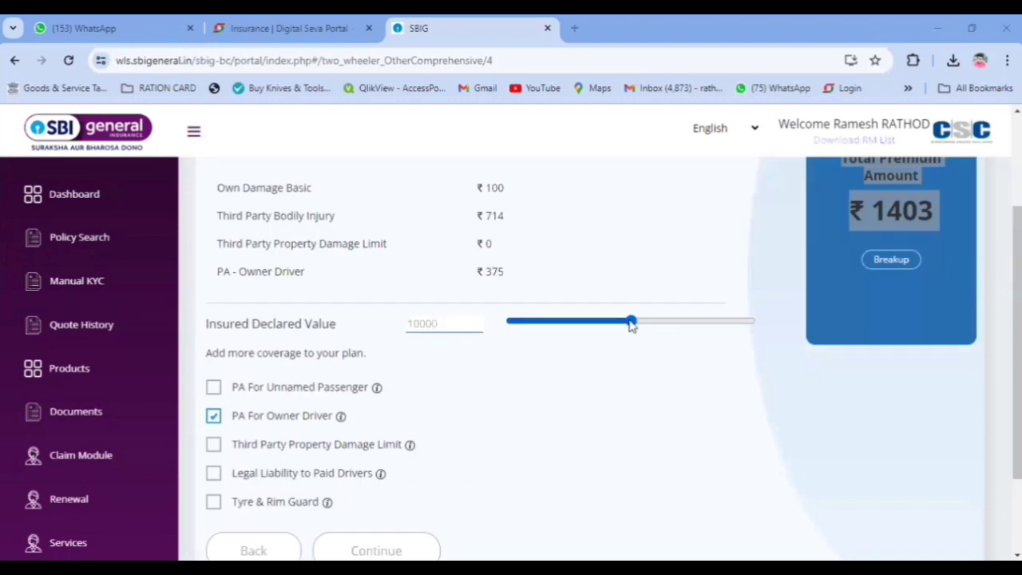
# Step: Move the IDV slider to 12000, then 10169, and untick PA For Owner Driver, acknowledging the warning
pyautogui.moveTo(631, 322); pyautogui.dragTo(763, 326)
pyautogui.click(643, 374)
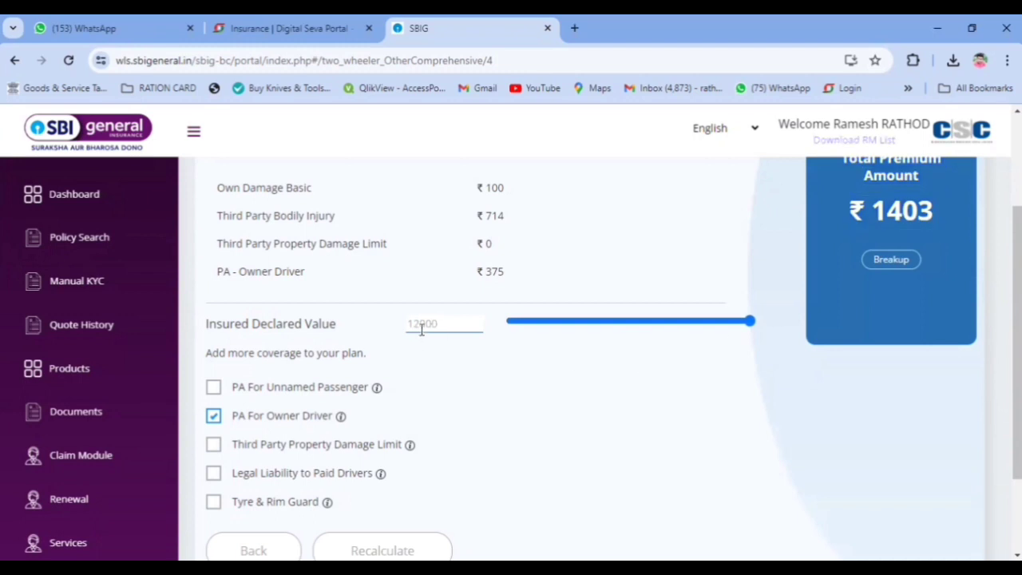
pyautogui.moveTo(751, 321); pyautogui.dragTo(681, 327)
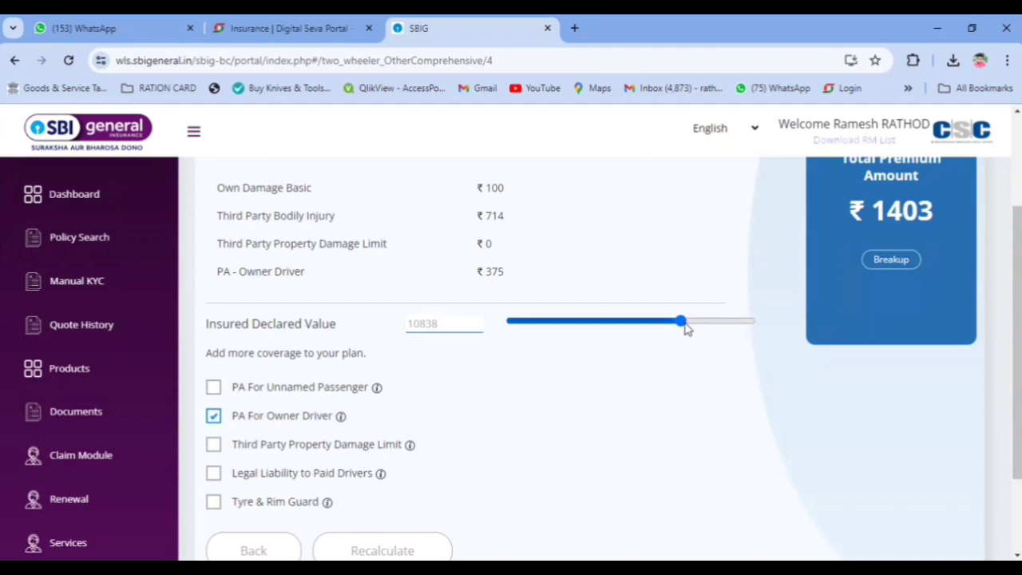
pyautogui.click(639, 327)
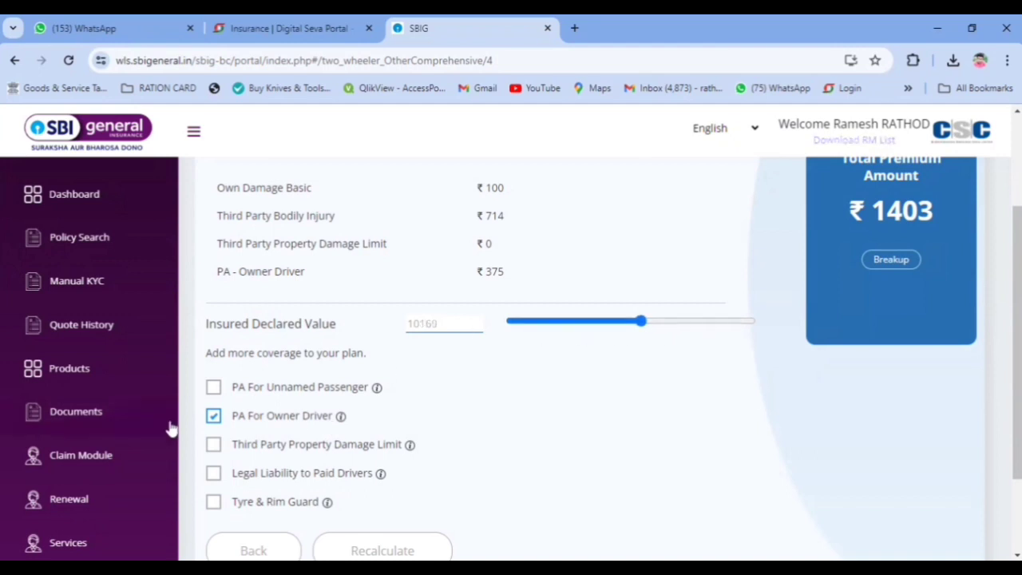
pyautogui.click(213, 416)
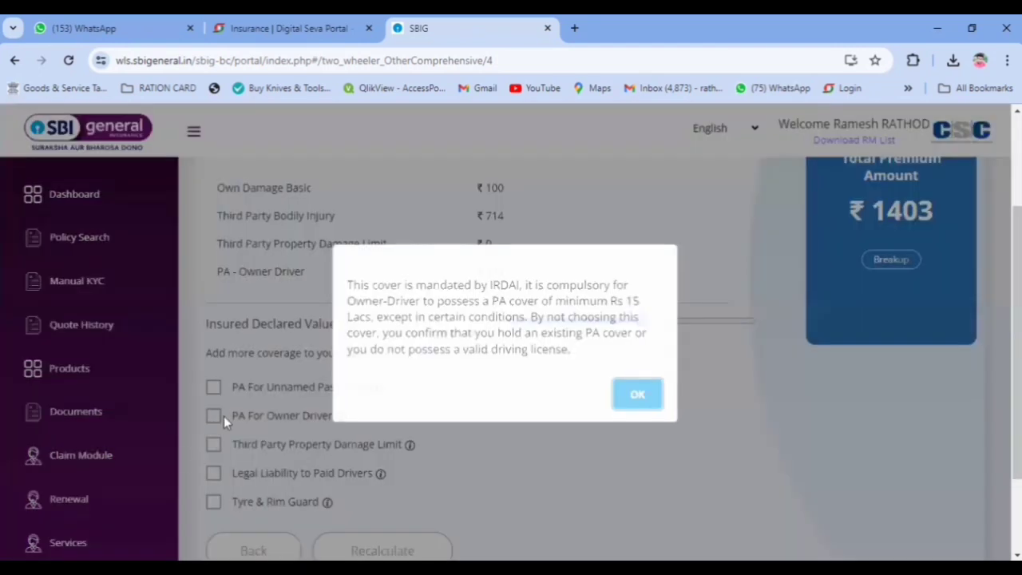
pyautogui.click(642, 397)
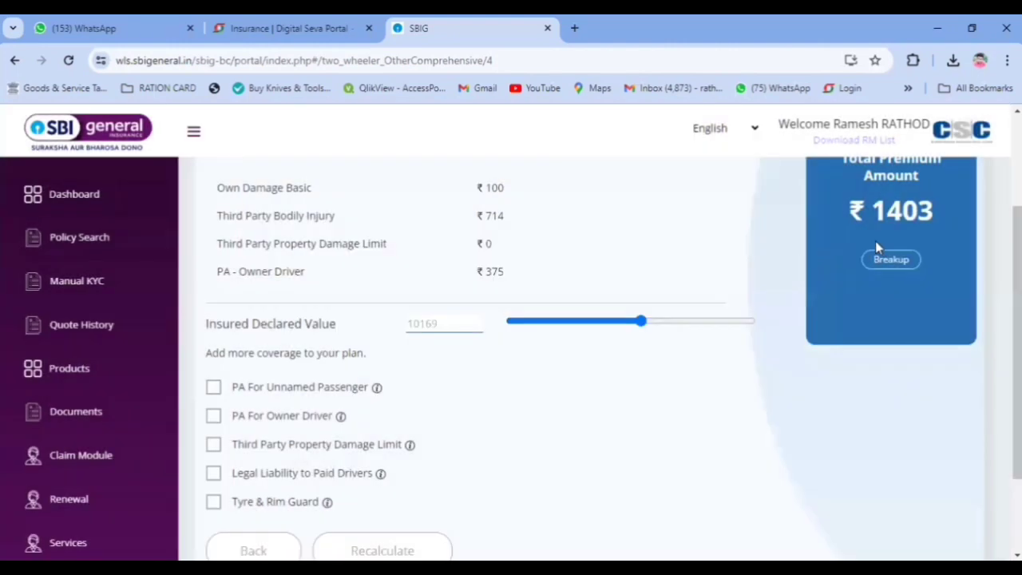
pyautogui.scroll(-1, 518, 409)
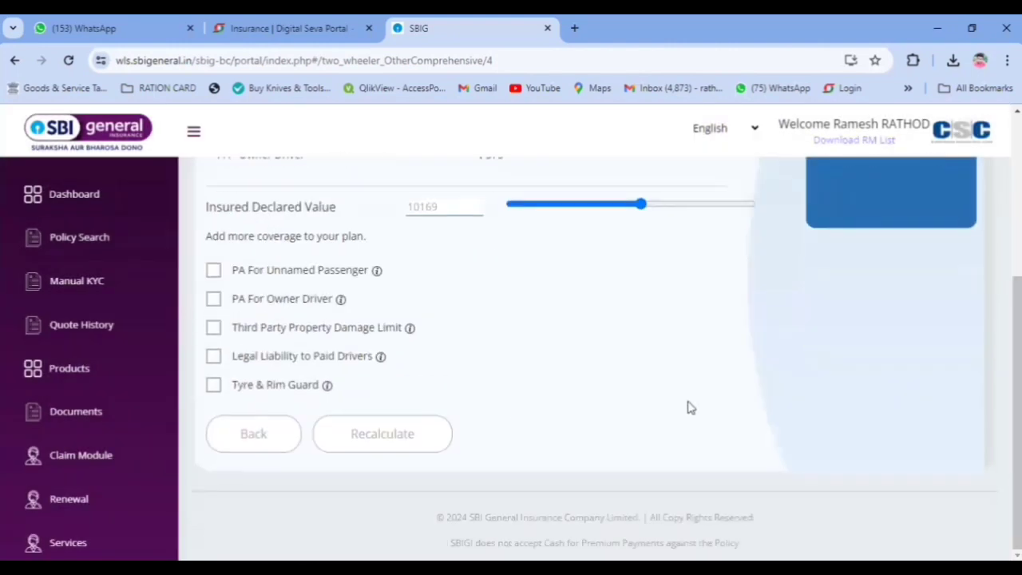
pyautogui.scroll(3, 689, 407)
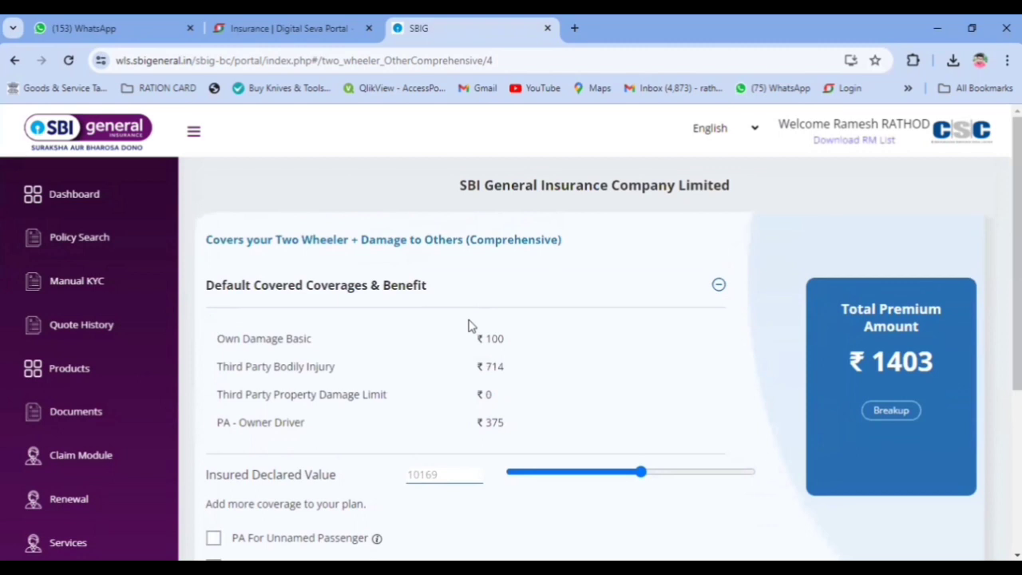
pyautogui.scroll(-2, 469, 326)
pyautogui.scroll(2, 271, 288)
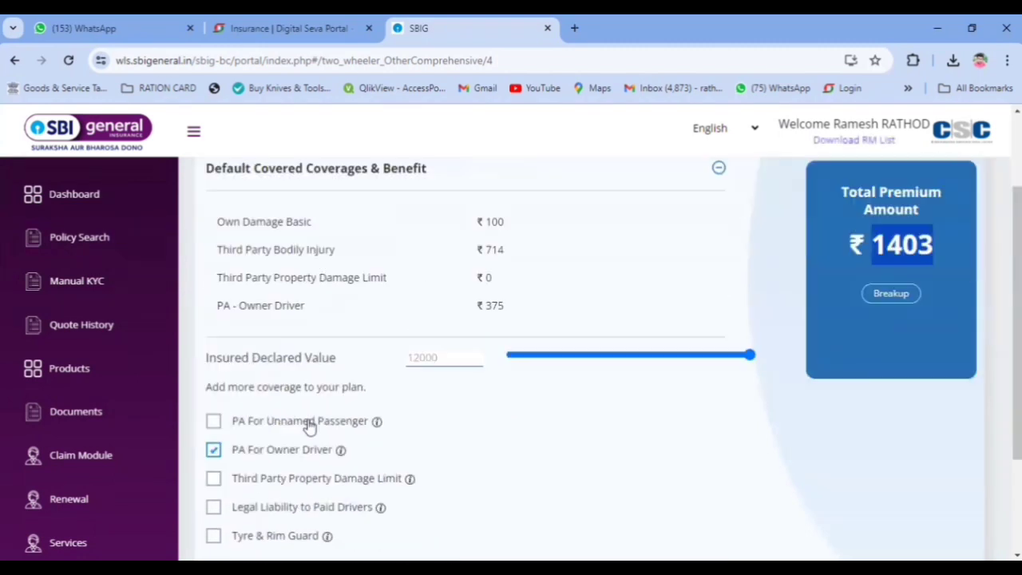
pyautogui.scroll(-1, 308, 426)
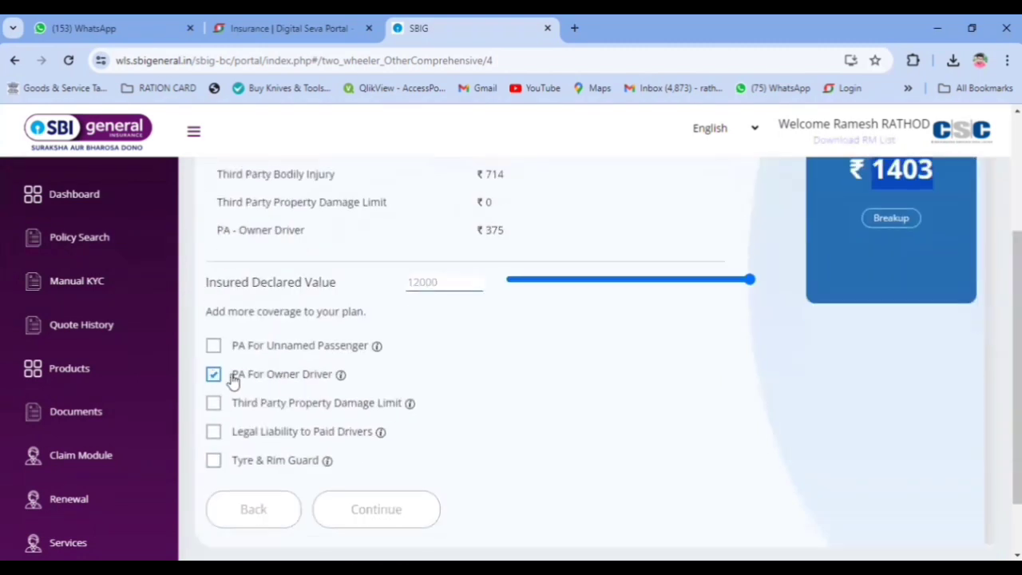
# Step: Recalculate the premium without PA For Owner Driver and highlight the new total
pyautogui.click(213, 375)
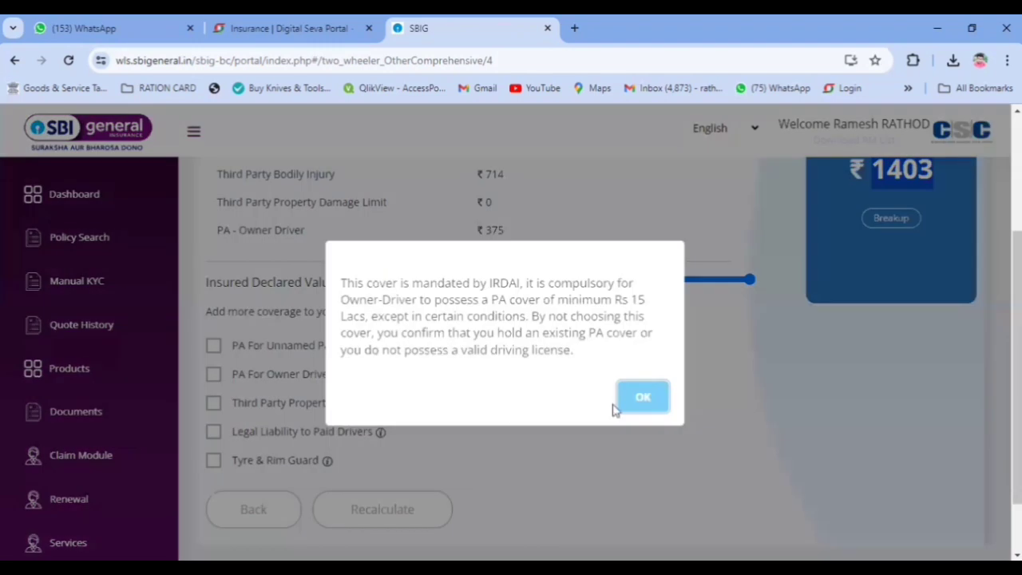
pyautogui.click(643, 397)
pyautogui.click(413, 506)
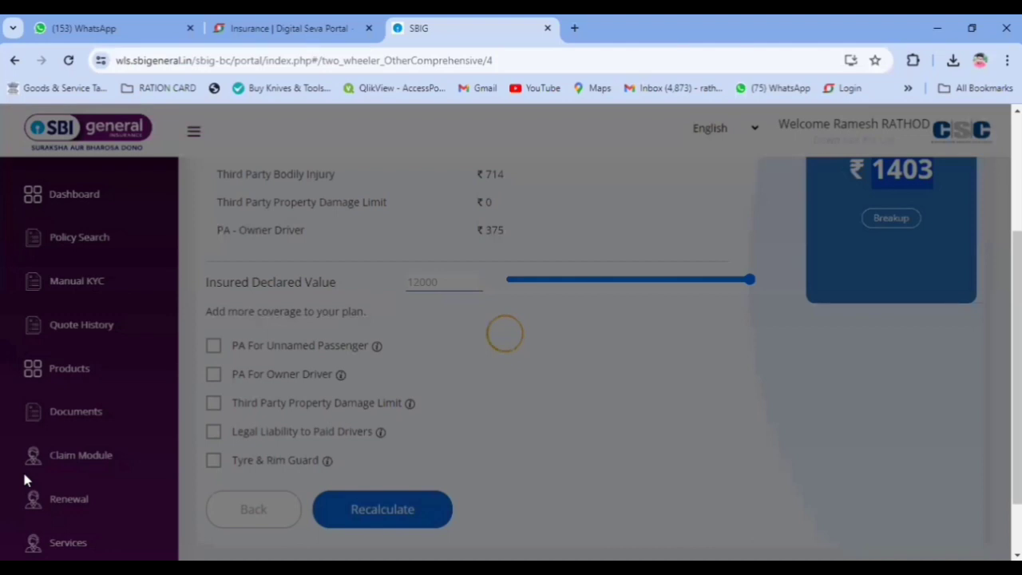
pyautogui.scroll(2, 798, 351)
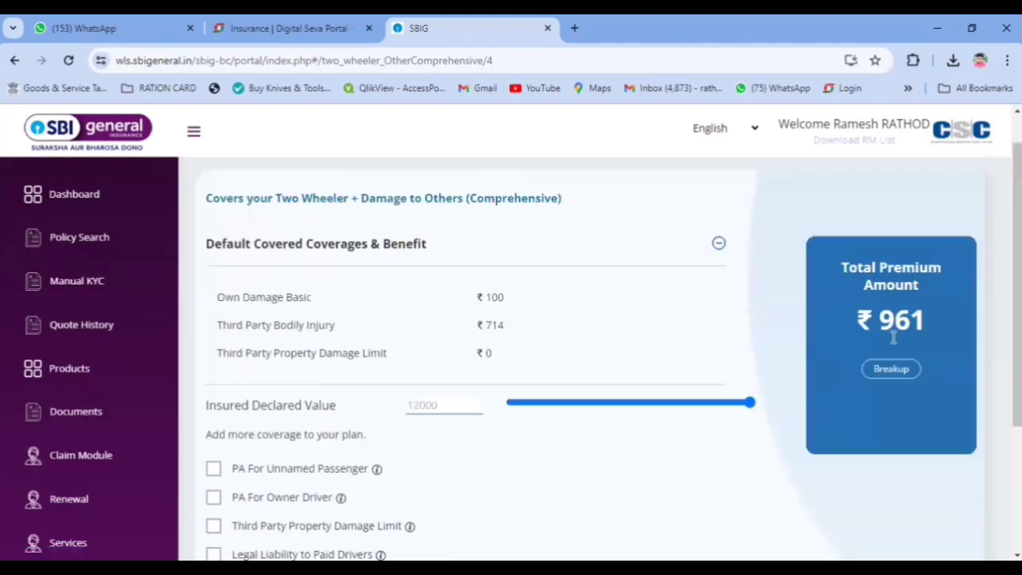
pyautogui.moveTo(937, 330); pyautogui.dragTo(848, 336)
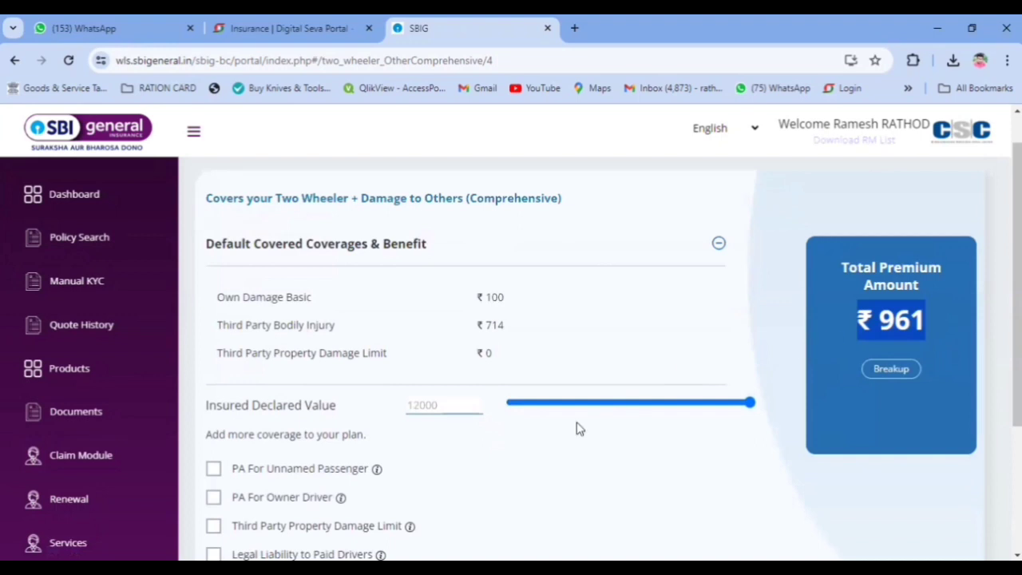
pyautogui.scroll(-1, 228, 443)
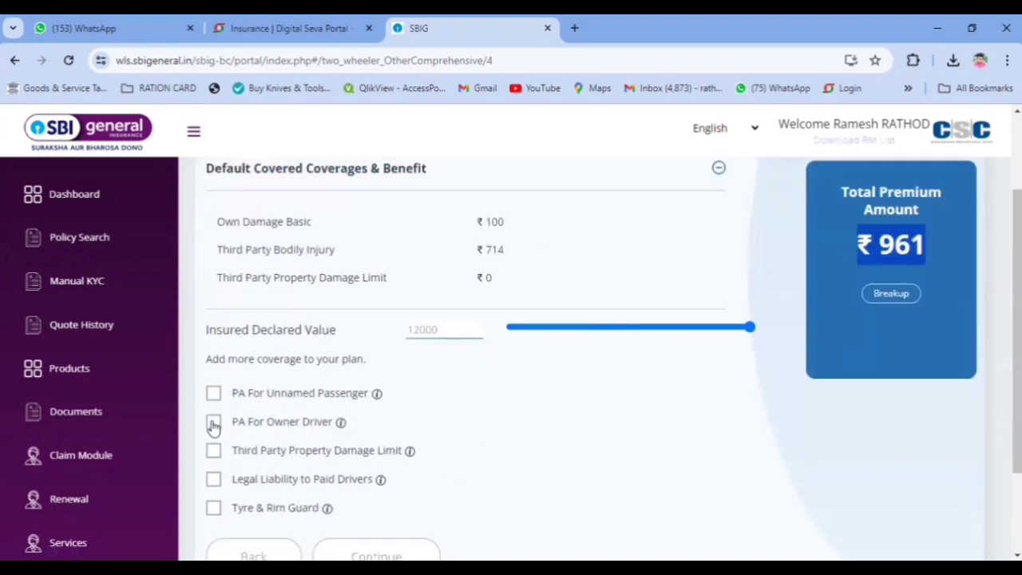
# Step: Re-add PA For Owner Driver (₹375), recalculate to a ₹1403 total and continue
pyautogui.click(214, 422)
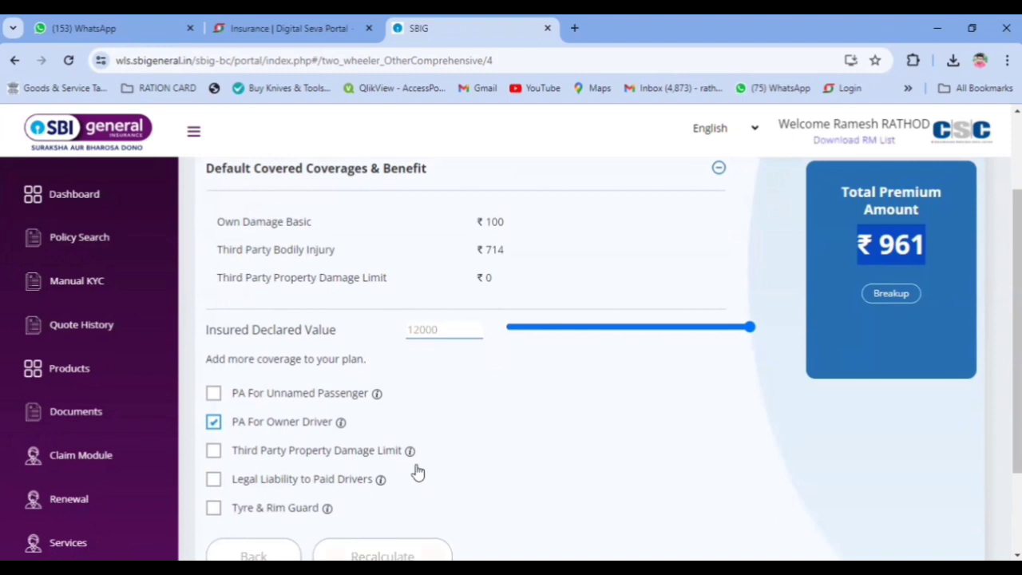
pyautogui.scroll(-2, 385, 429)
pyautogui.click(390, 432)
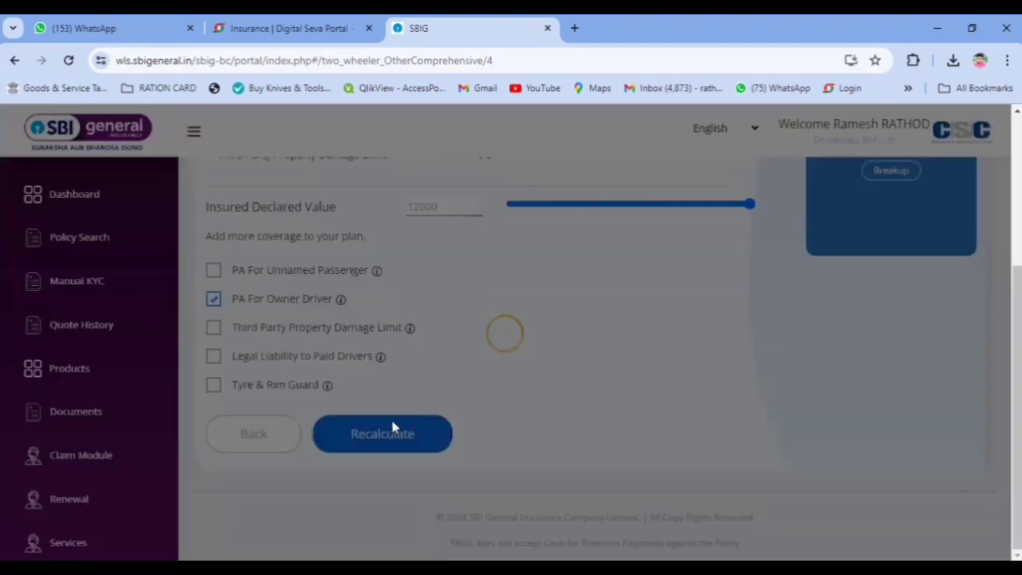
pyautogui.scroll(4, 582, 358)
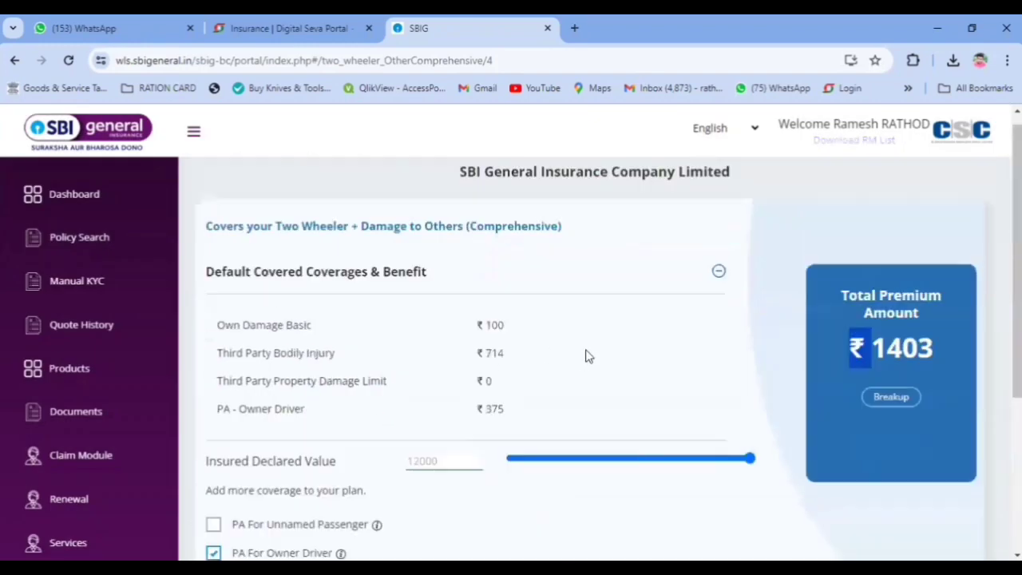
pyautogui.scroll(-4, 479, 355)
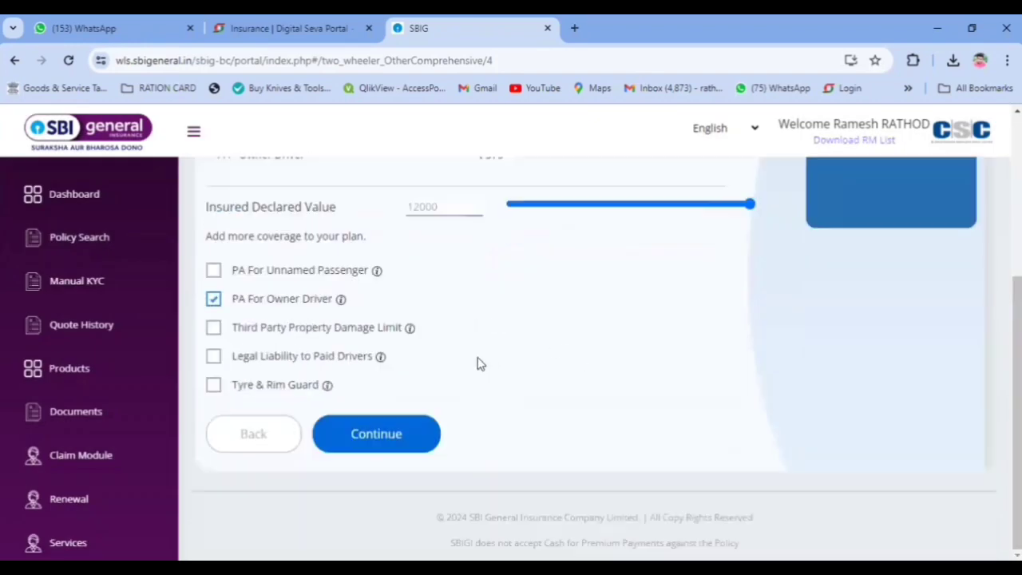
pyautogui.click(375, 439)
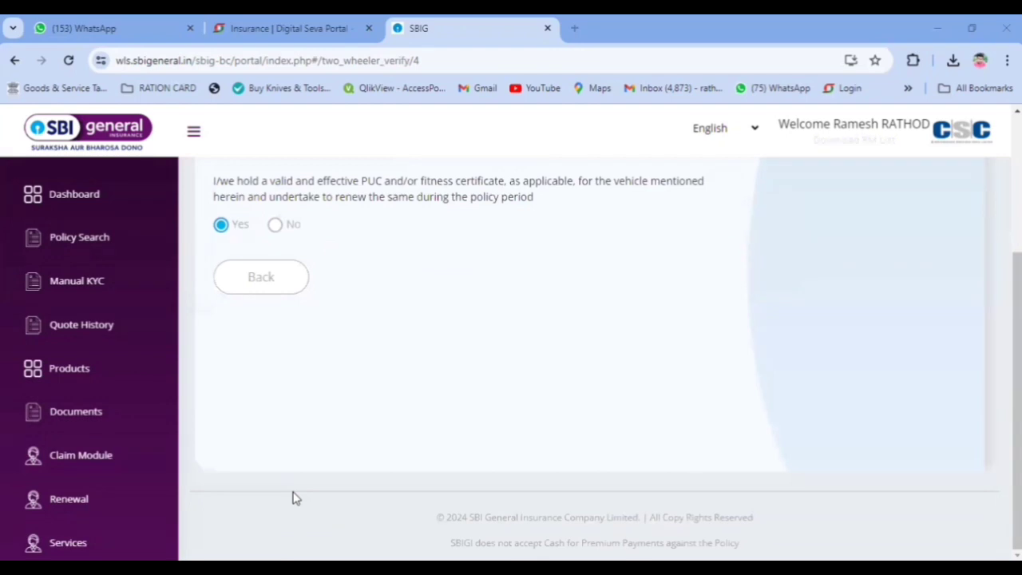
# Step: Verify the vehicle with the last five chassis digits and continue
pyautogui.scroll(2, 393, 383)
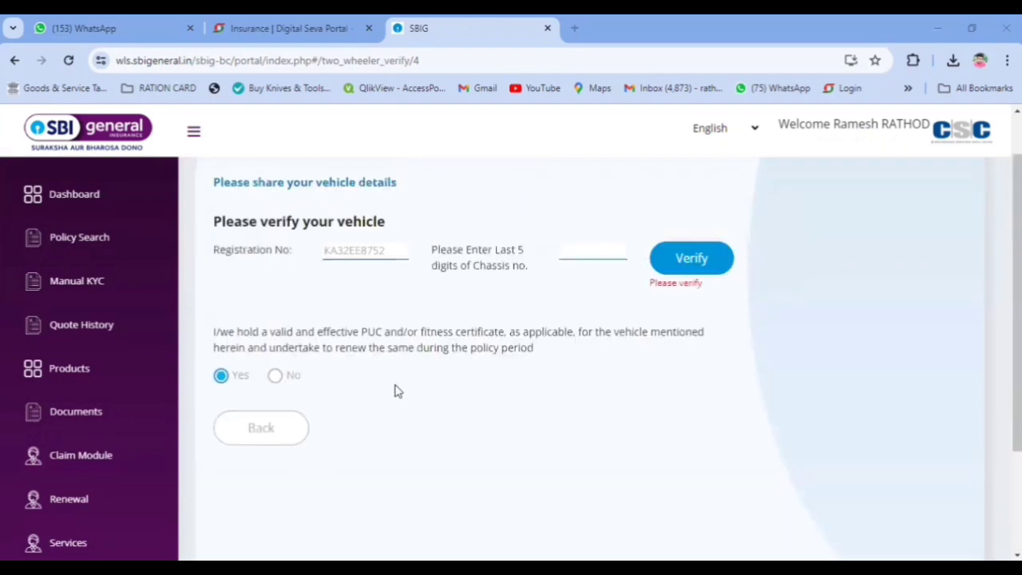
pyautogui.scroll(1, 396, 390)
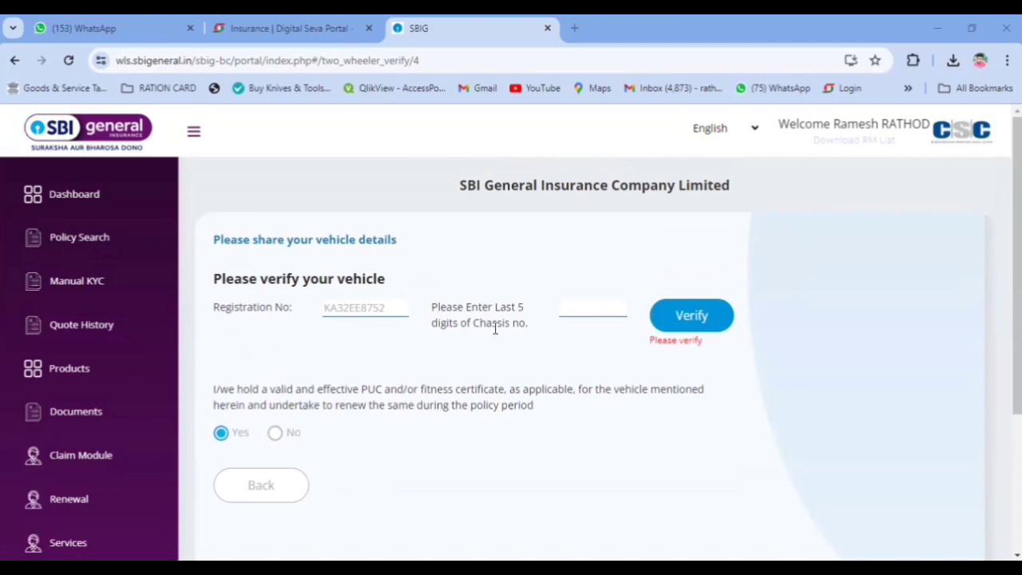
pyautogui.click(564, 303)
pyautogui.write('17')
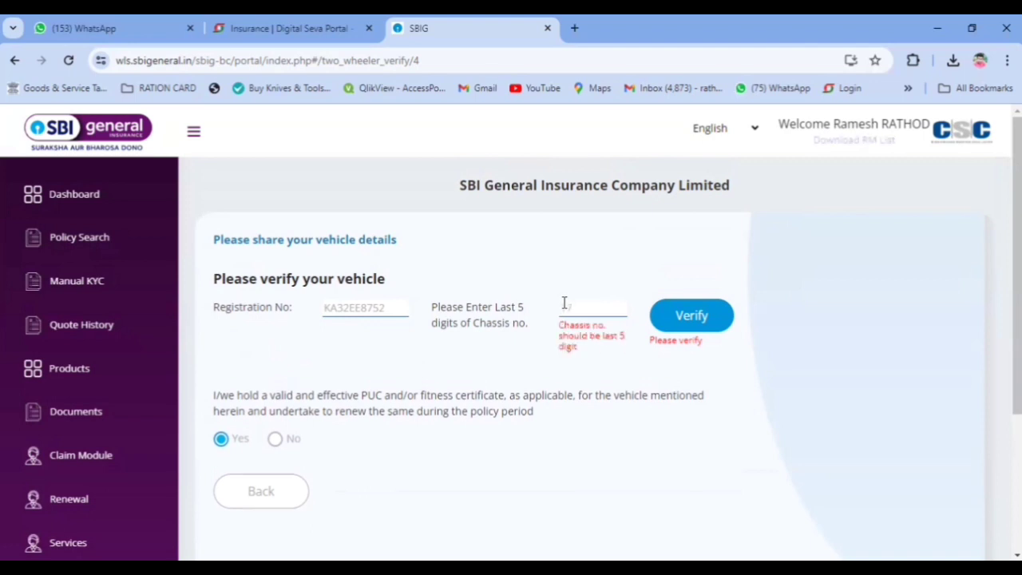
pyautogui.write('673')
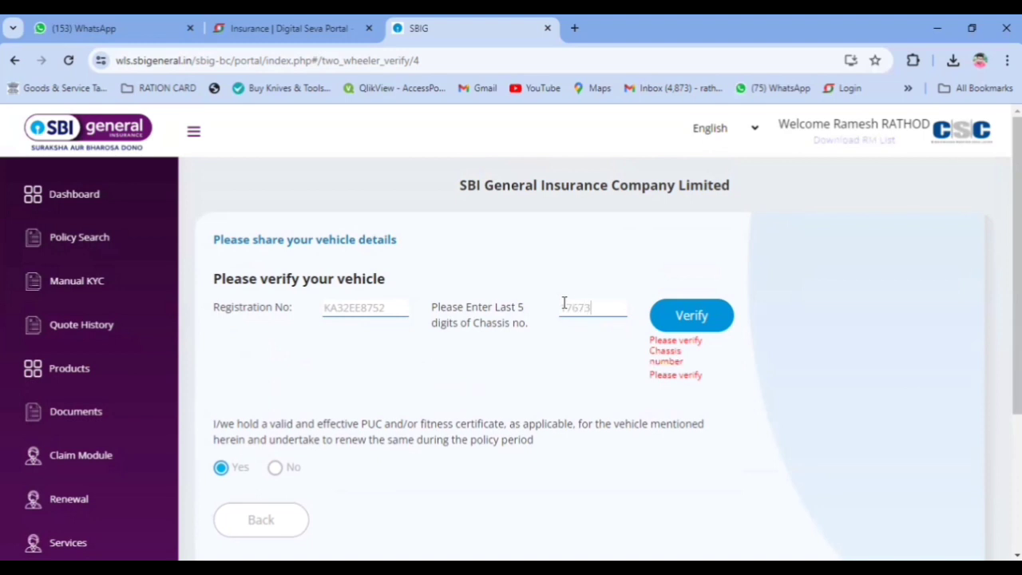
pyautogui.click(670, 316)
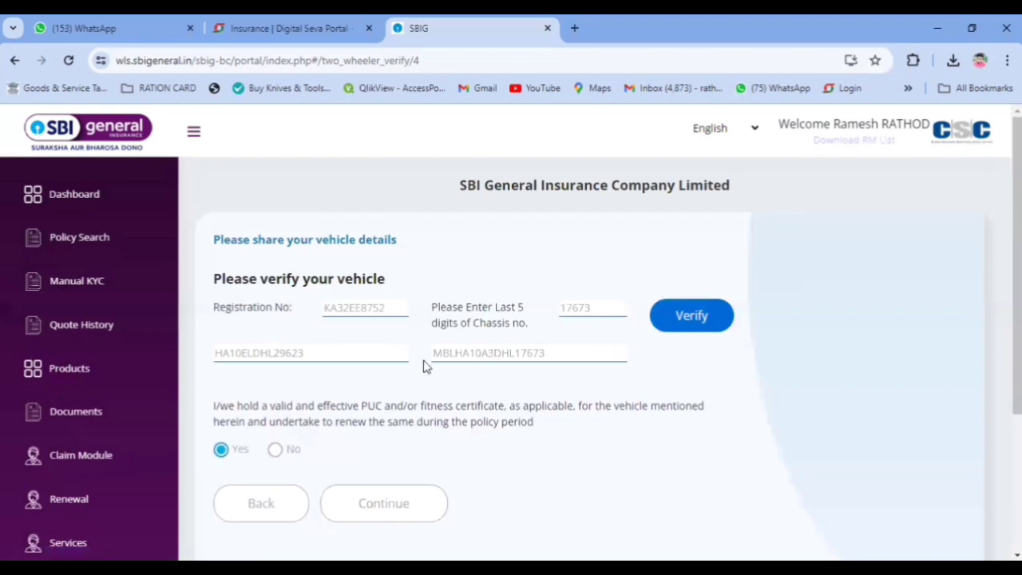
pyautogui.scroll(-1, 343, 387)
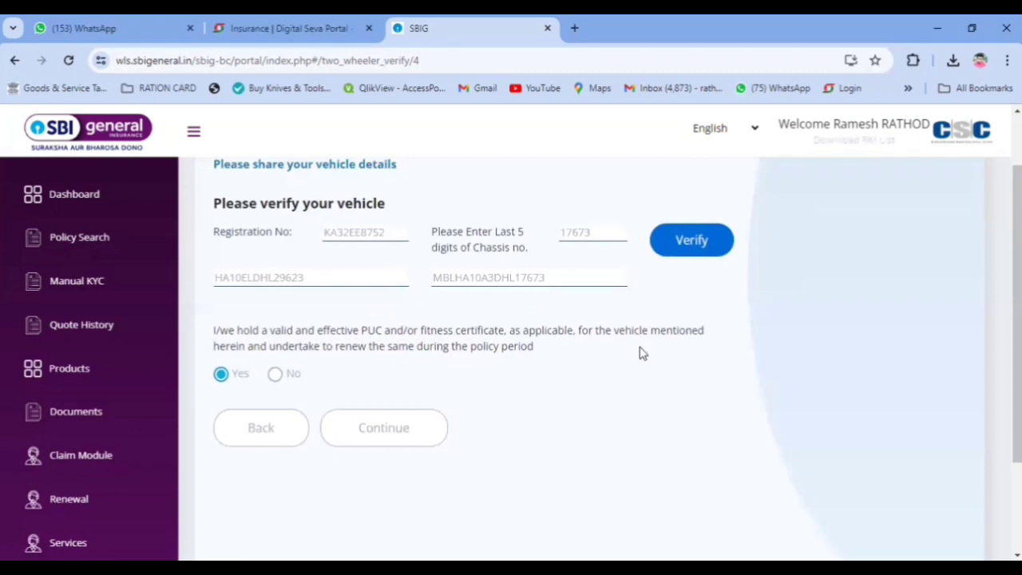
pyautogui.click(380, 432)
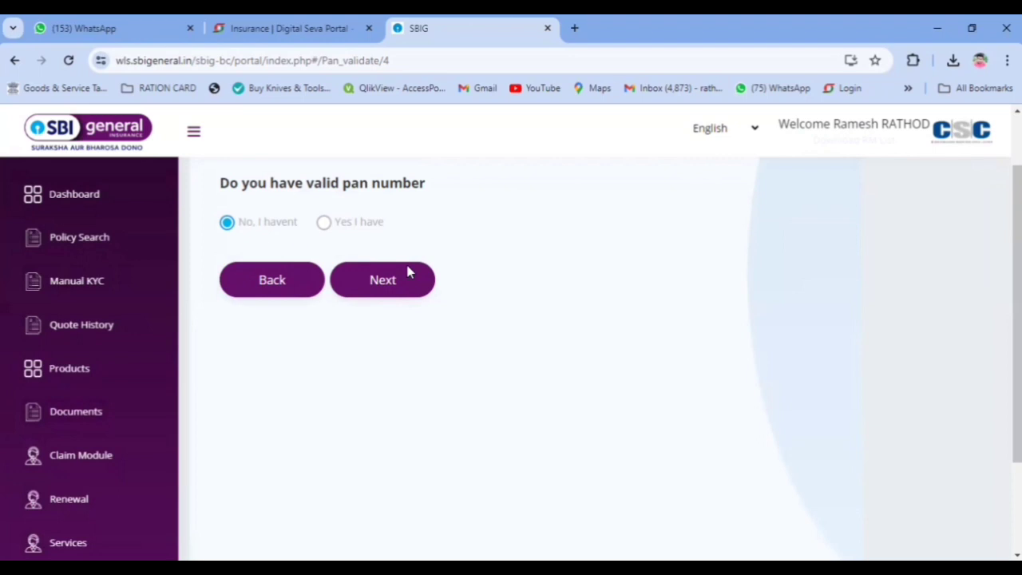
# Step: Leave 'No, I haven't' for the PAN question and move on
pyautogui.click(361, 294)
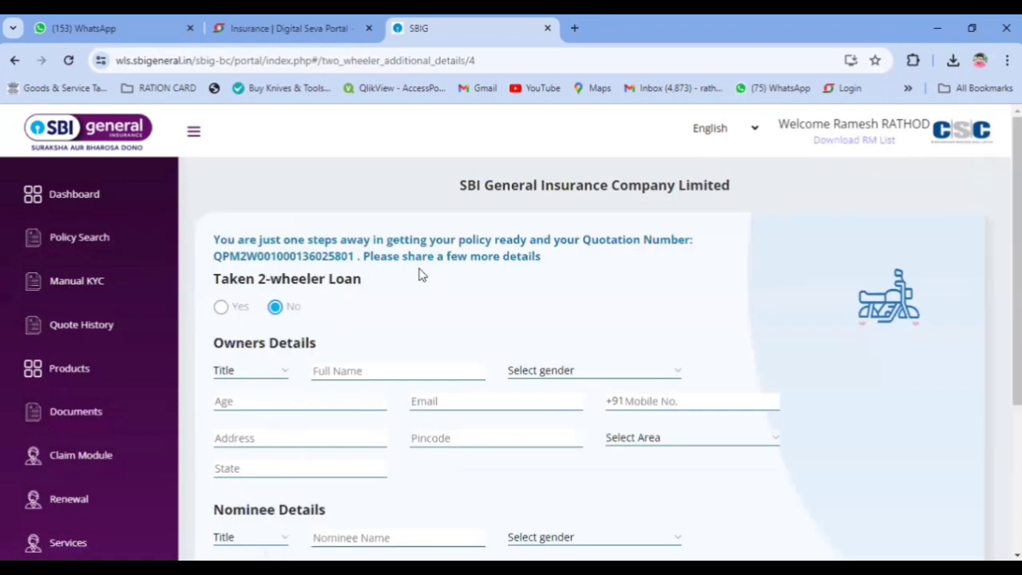
# Step: Fill the owner's title Mr, full name, gender Male and age 50
pyautogui.scroll(-1, 245, 309)
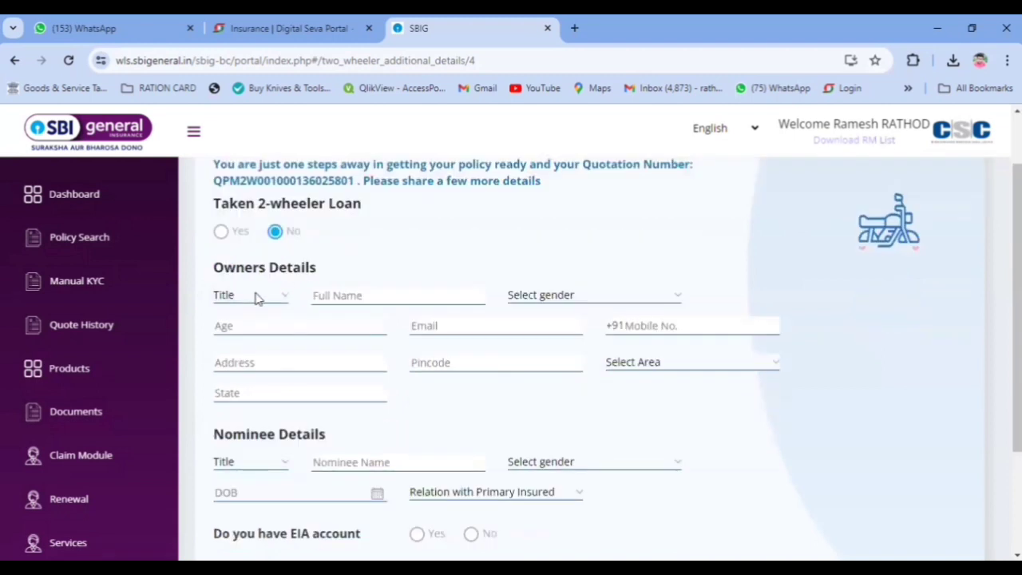
pyautogui.click(244, 296)
pyautogui.click(238, 327)
pyautogui.click(397, 291)
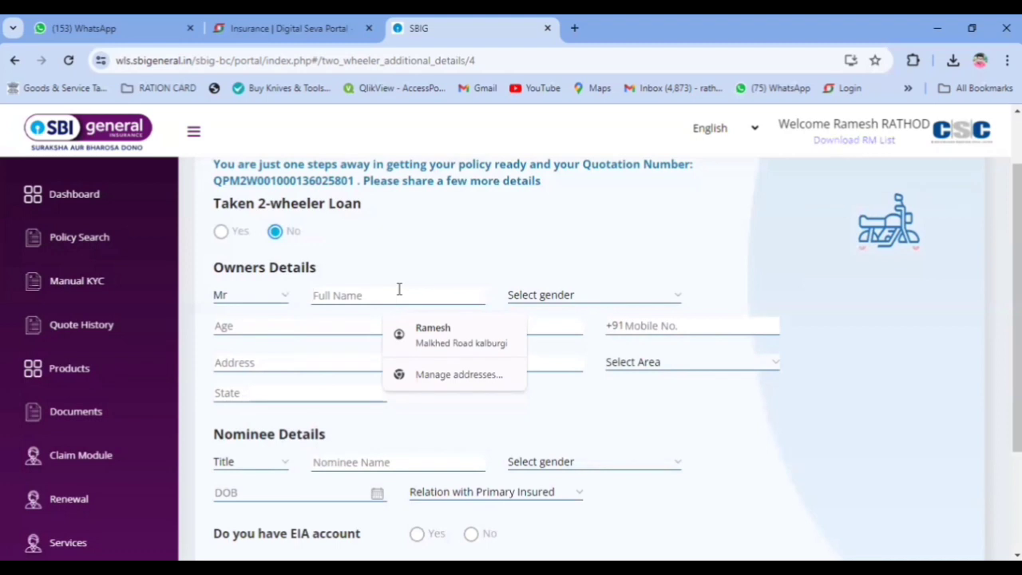
pyautogui.click(427, 285)
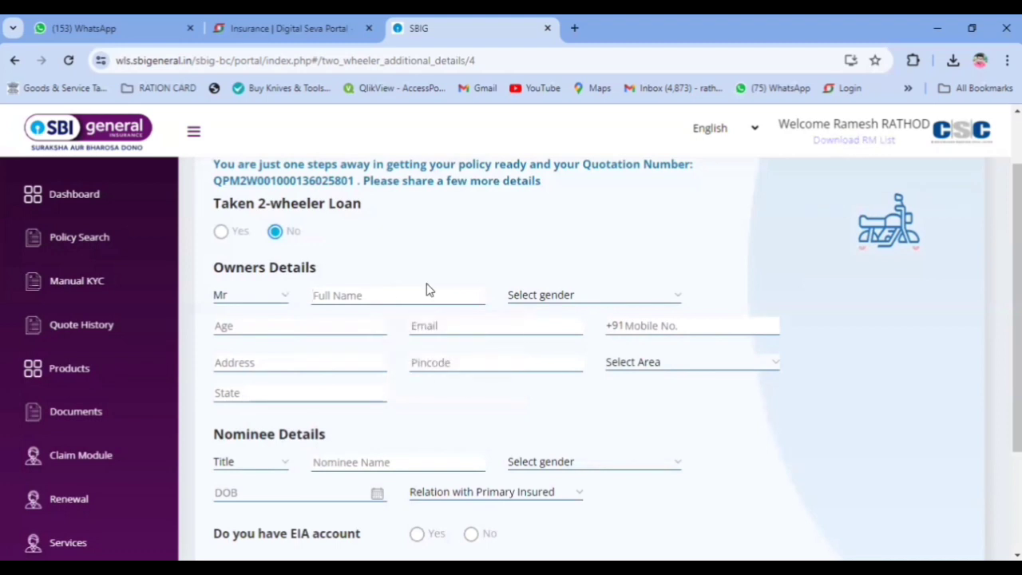
pyautogui.click(446, 297)
pyautogui.write('Devindra')
pyautogui.click(581, 299)
pyautogui.click(564, 334)
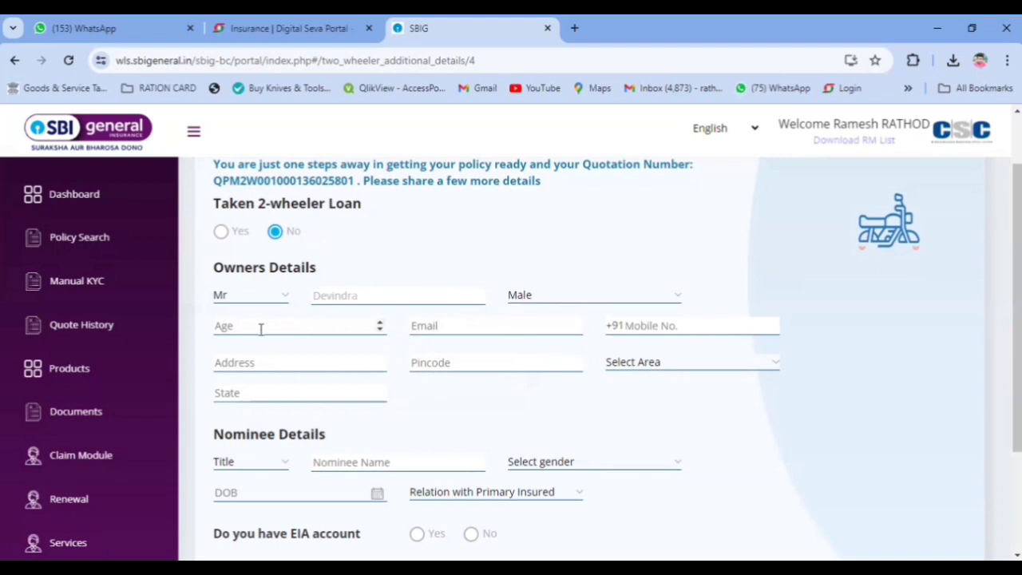
pyautogui.click(262, 325)
pyautogui.click(264, 329)
pyautogui.write('50')
# Step: Autofill the owner's contact details, replace the mobile number with a new one and choose the area
pyautogui.click(442, 328)
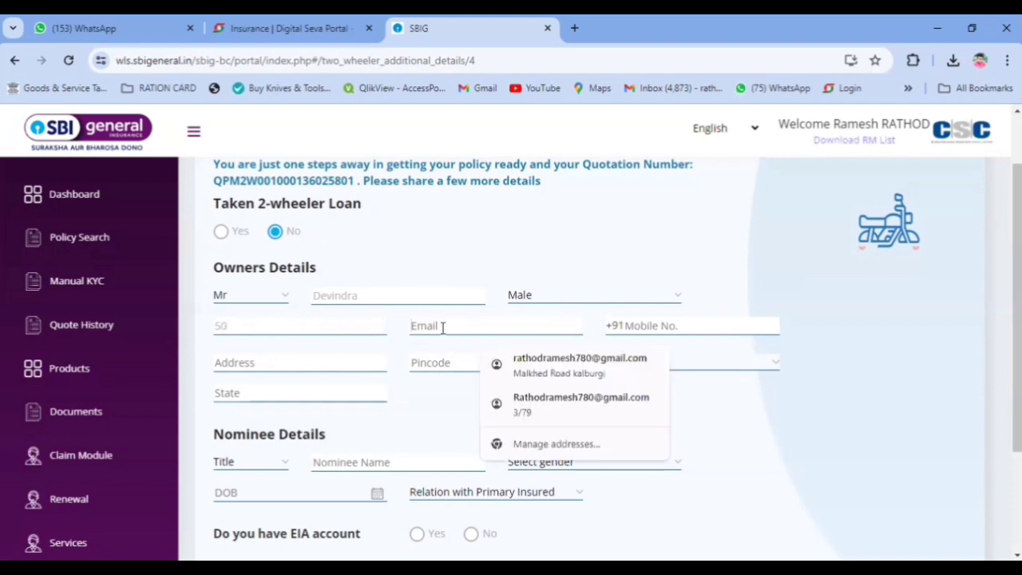
pyautogui.moveTo(627, 361)
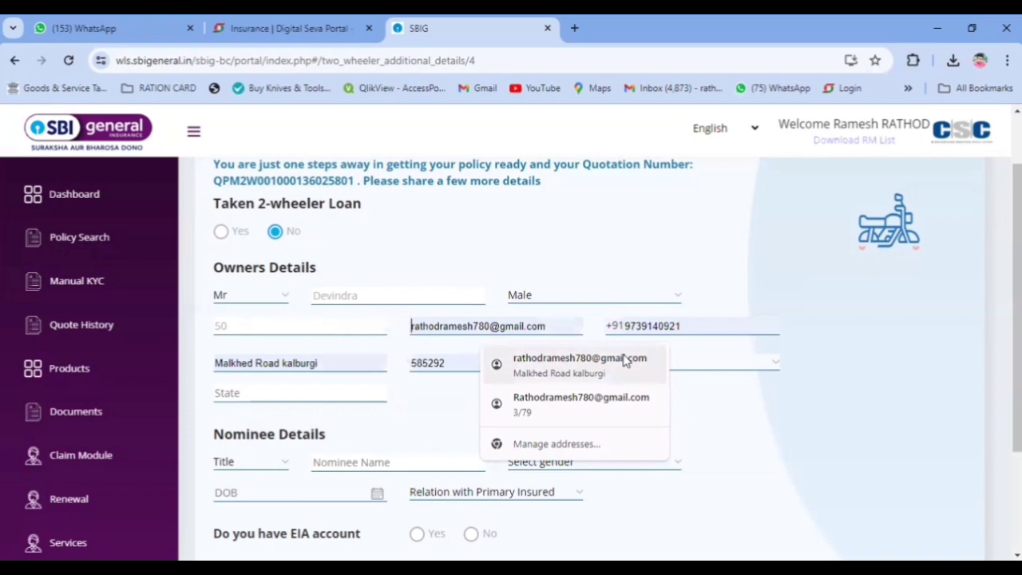
pyautogui.click(626, 360)
pyautogui.moveTo(645, 325); pyautogui.dragTo(696, 323)
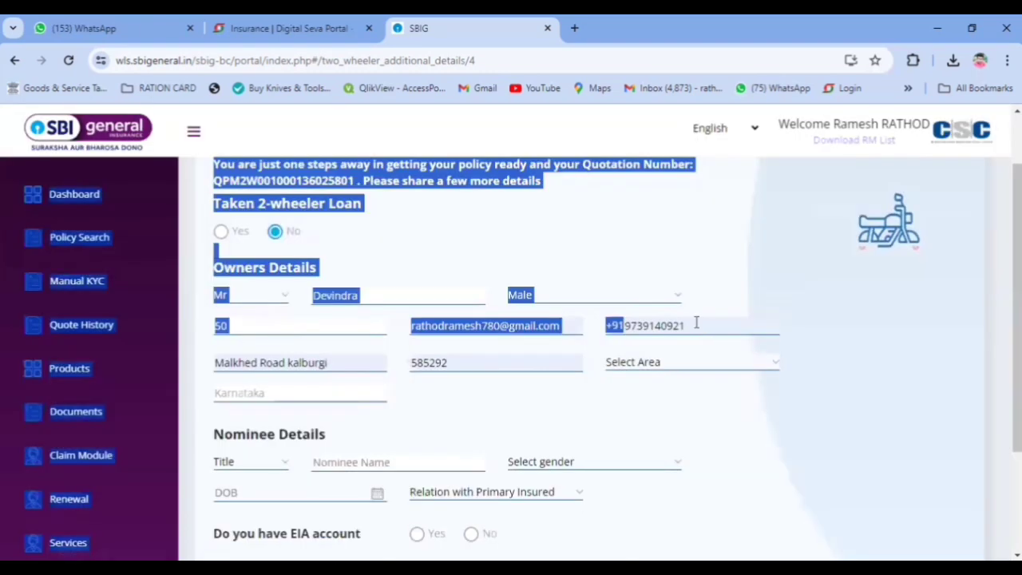
pyautogui.click(695, 325)
pyautogui.press('BackSpace')
pyautogui.press('BackSpace')
pyautogui.press('BackSpace')
pyautogui.press('BackSpace')
pyautogui.press('BackSpace')
pyautogui.press('BackSpace')
pyautogui.press('BackSpace')
pyautogui.press('BackSpace')
pyautogui.press('BackSpace')
pyautogui.press('BackSpace')
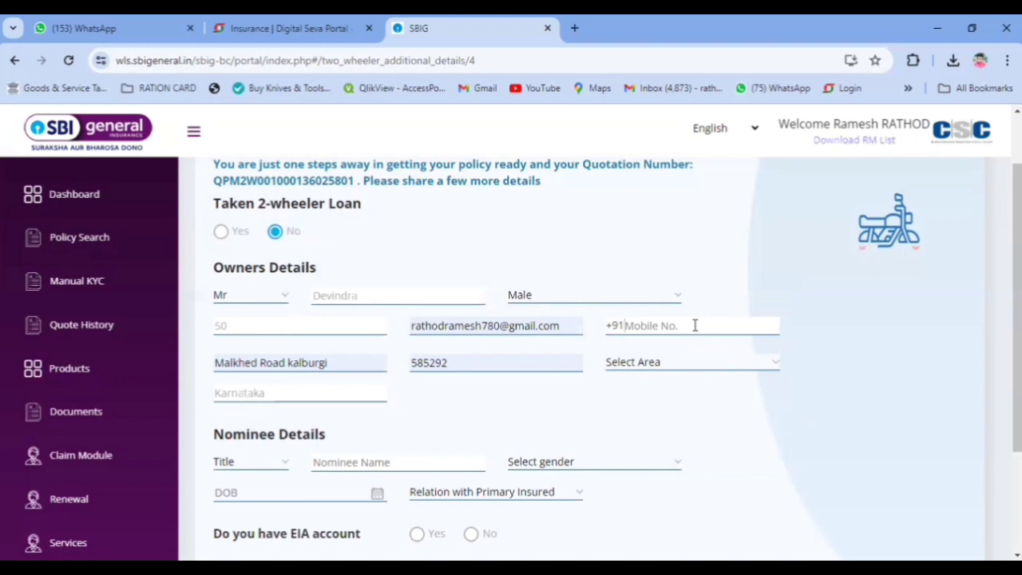
pyautogui.click(694, 325)
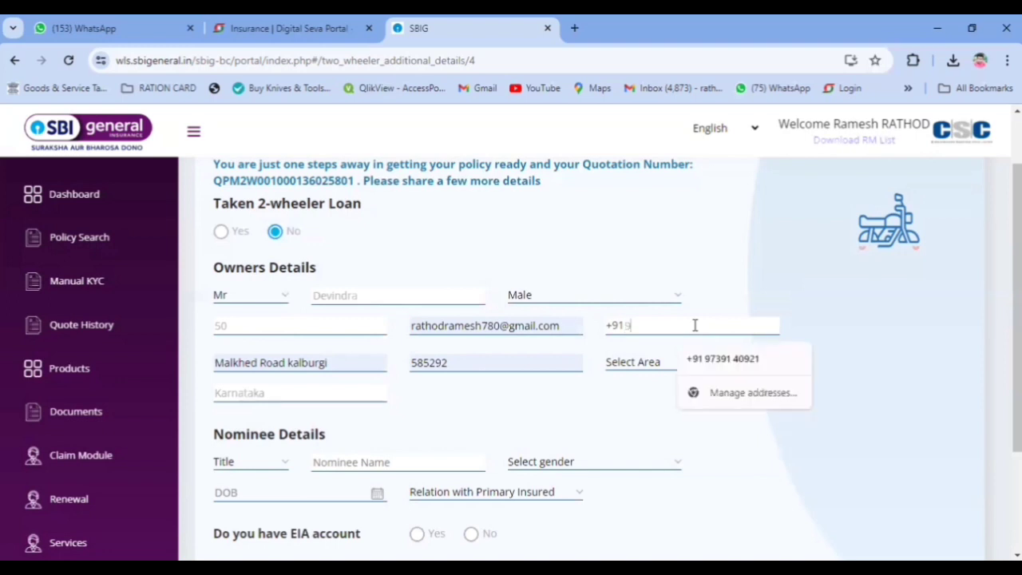
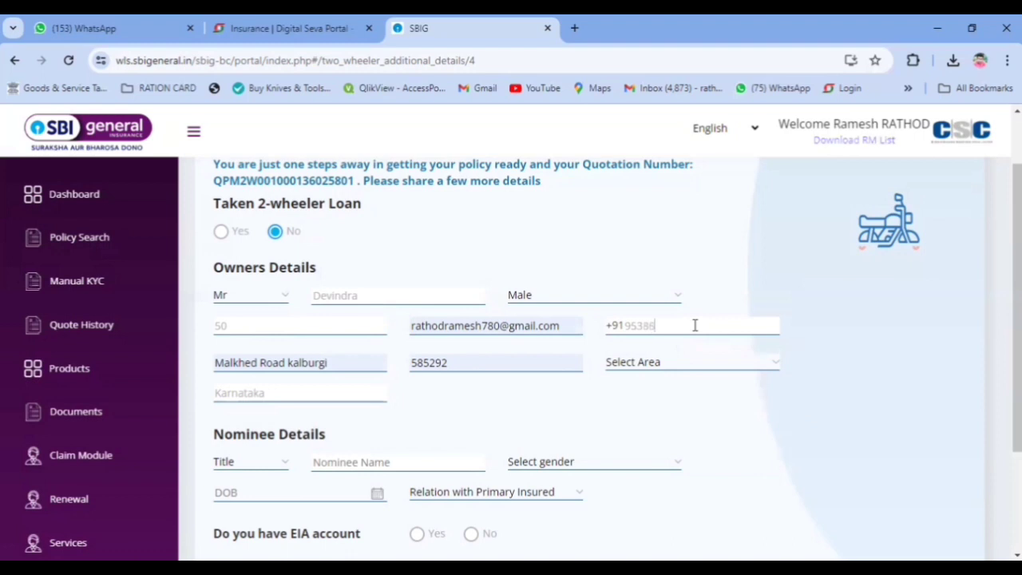
pyautogui.click(660, 364)
pyautogui.click(653, 393)
pyautogui.scroll(-1, 341, 405)
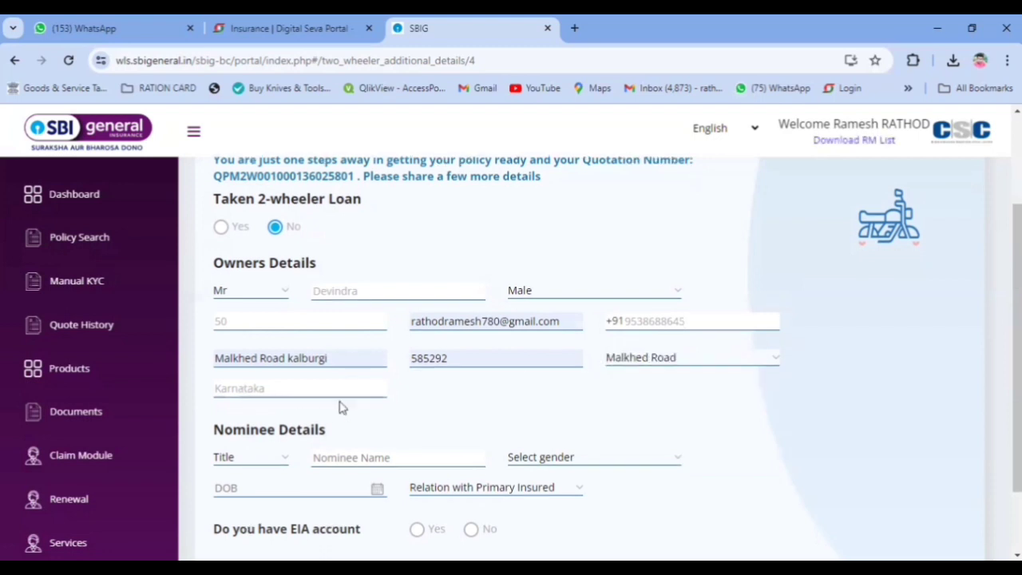
pyautogui.scroll(-2, 341, 407)
# Step: Set the nominee's title to Miss, enter the nominee's name, and set gender to Female
pyautogui.click(242, 313)
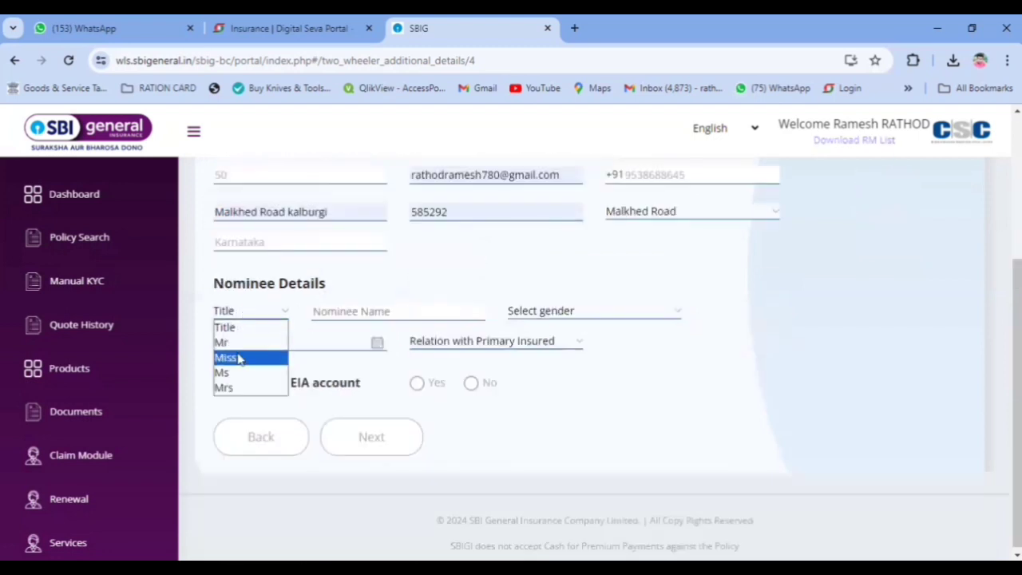
pyautogui.click(239, 358)
pyautogui.click(365, 310)
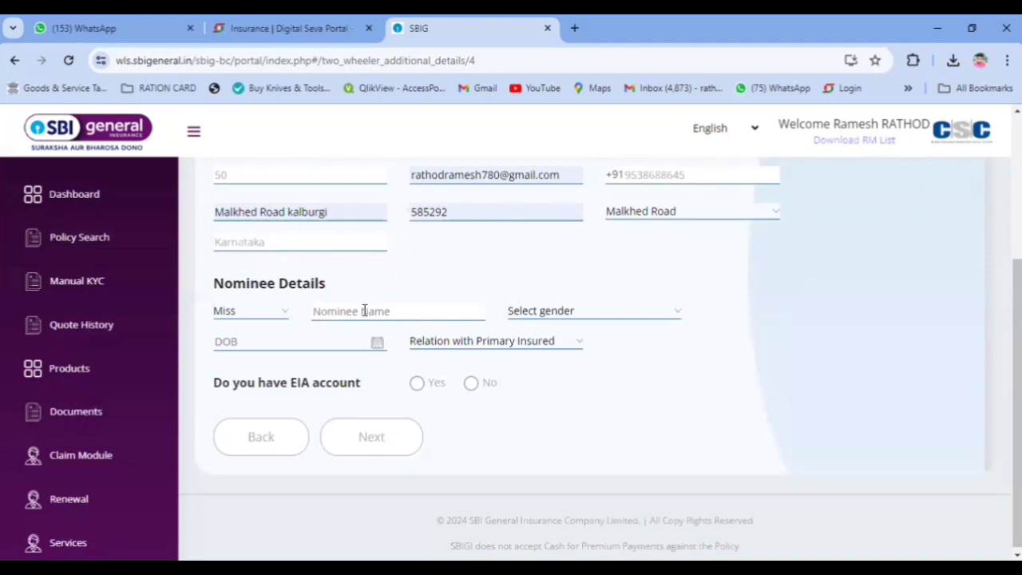
pyautogui.write('PARVATI')
pyautogui.click(540, 311)
pyautogui.click(525, 358)
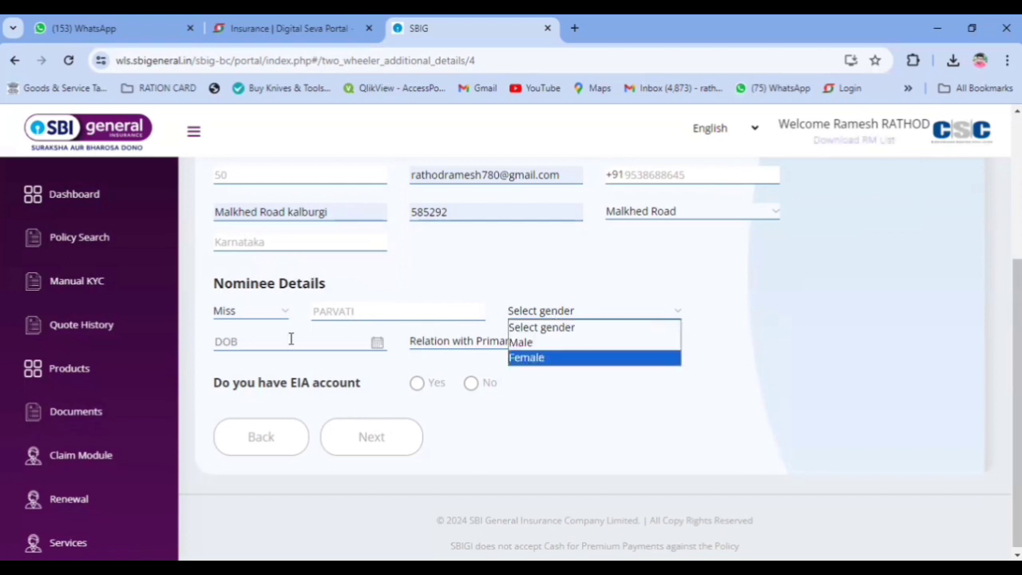
# Step: Set the nominee's birth date to 01 Jan 1968, relation Wife, EIA account No, and submit
pyautogui.click(374, 342)
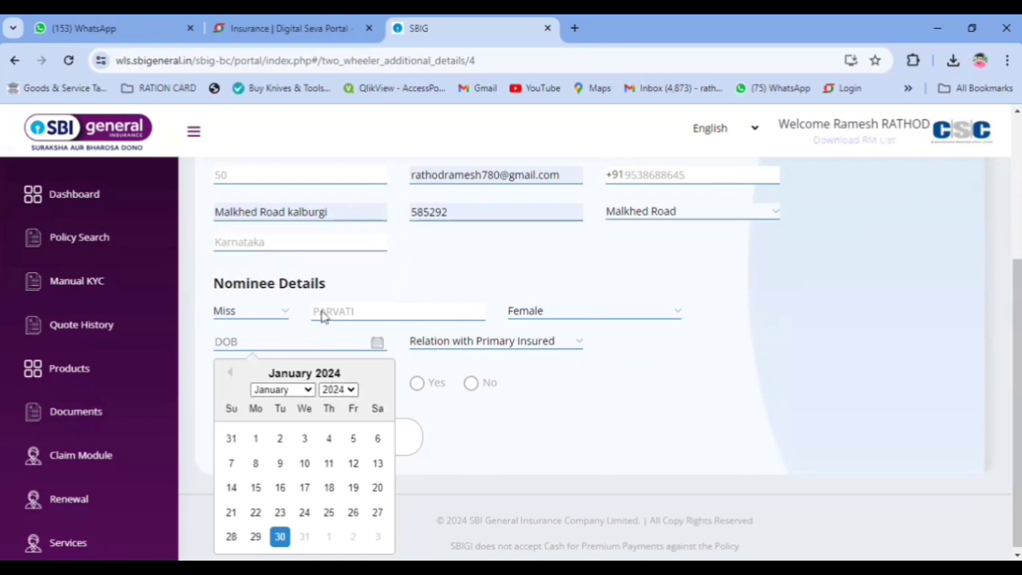
pyautogui.click(338, 389)
pyautogui.scroll(5, 345, 224)
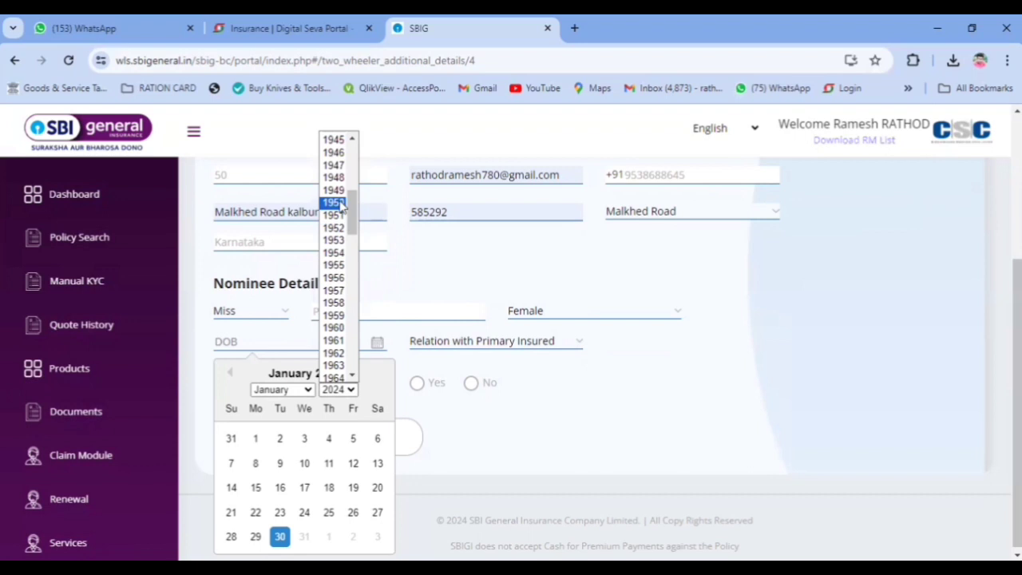
pyautogui.scroll(-4, 335, 318)
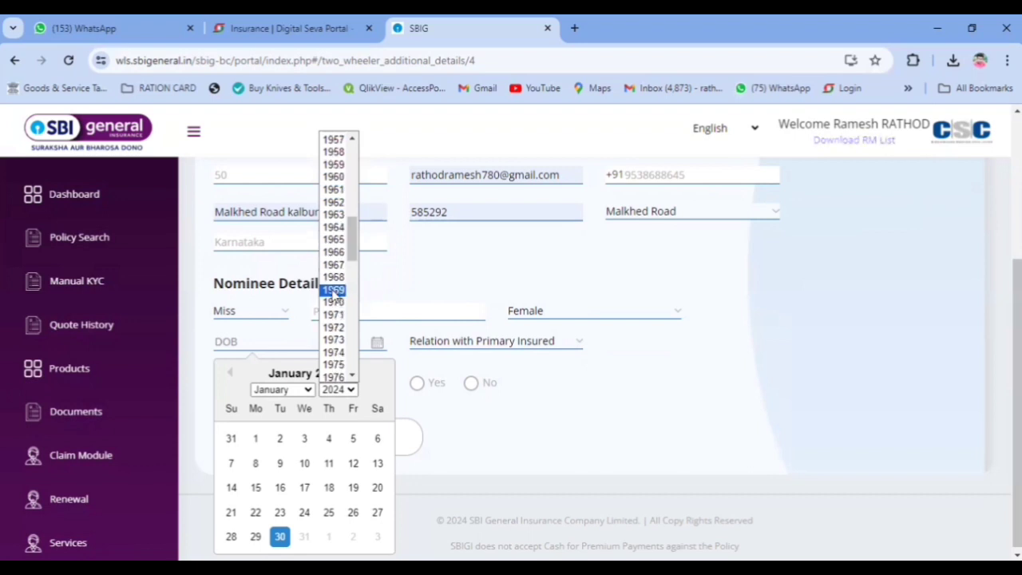
pyautogui.click(334, 278)
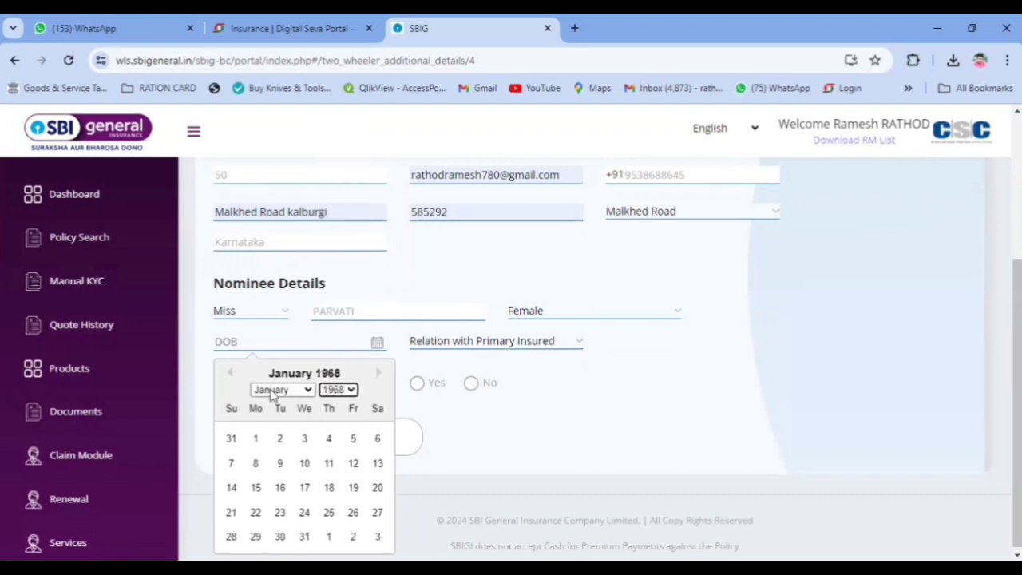
pyautogui.click(256, 441)
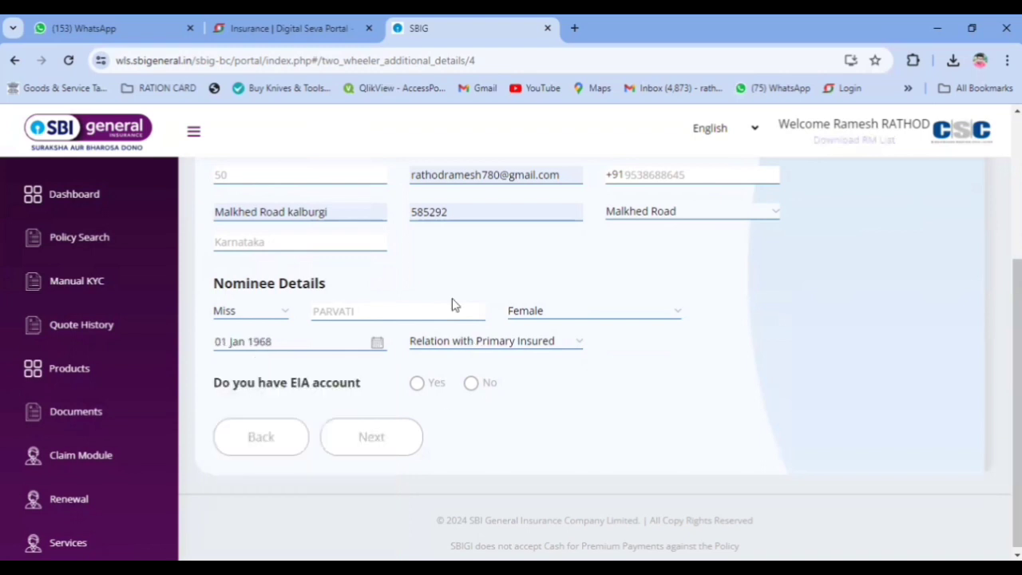
pyautogui.click(475, 342)
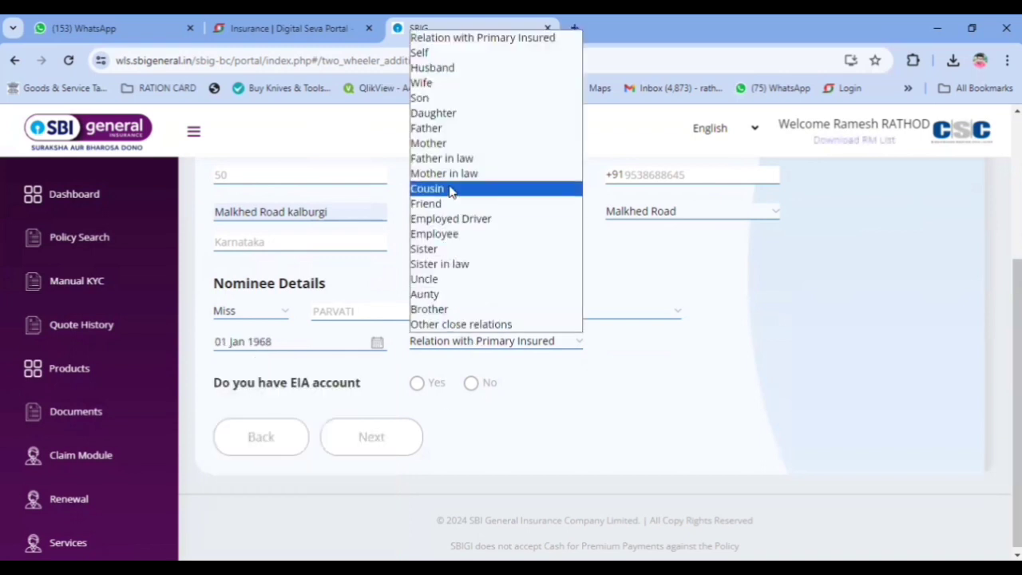
pyautogui.click(436, 84)
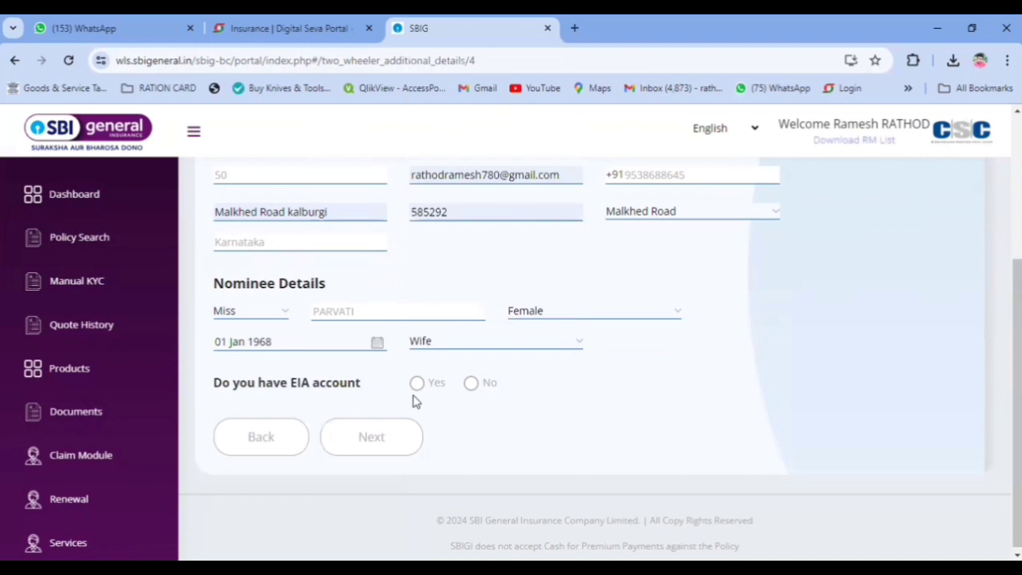
pyautogui.click(471, 384)
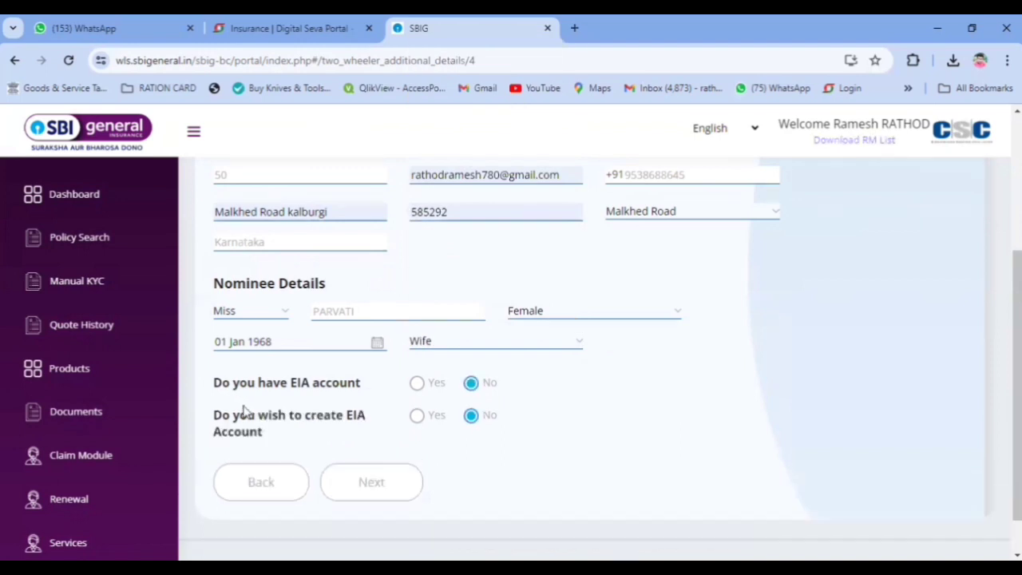
pyautogui.click(373, 485)
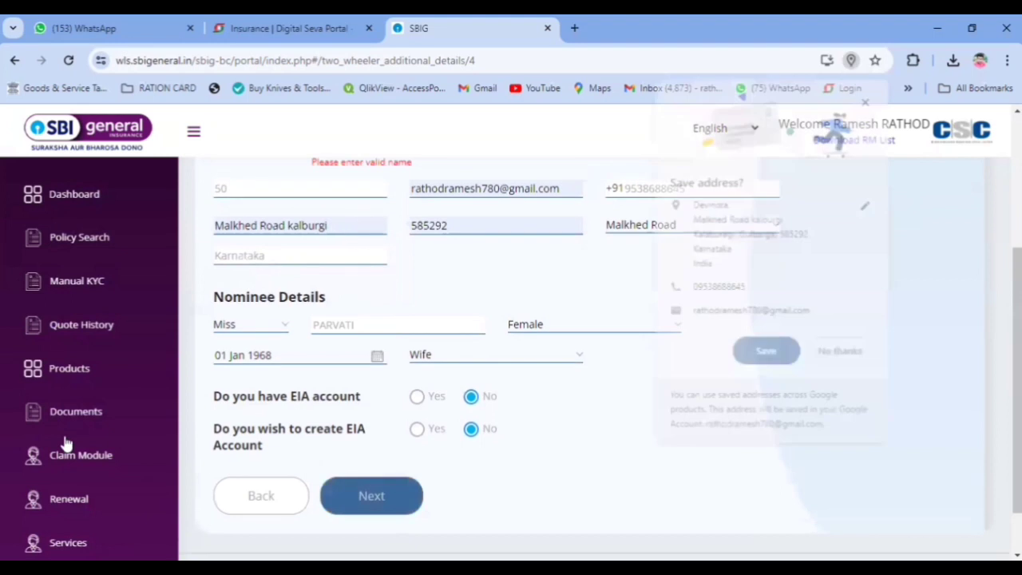
# Step: Complete the owner's name and resubmit the nominee form
pyautogui.click(838, 361)
pyautogui.scroll(-1, 409, 364)
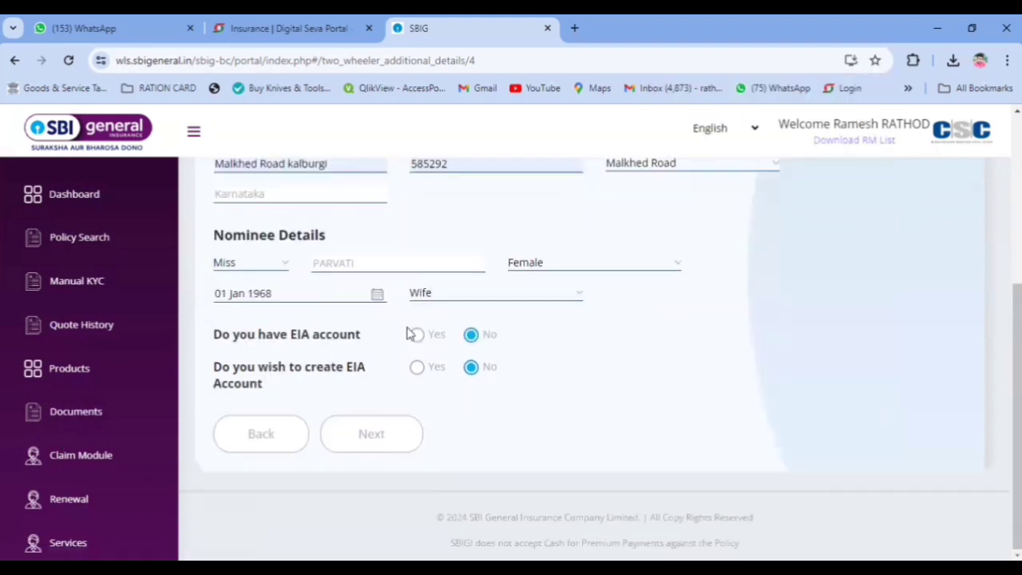
pyautogui.scroll(3, 407, 332)
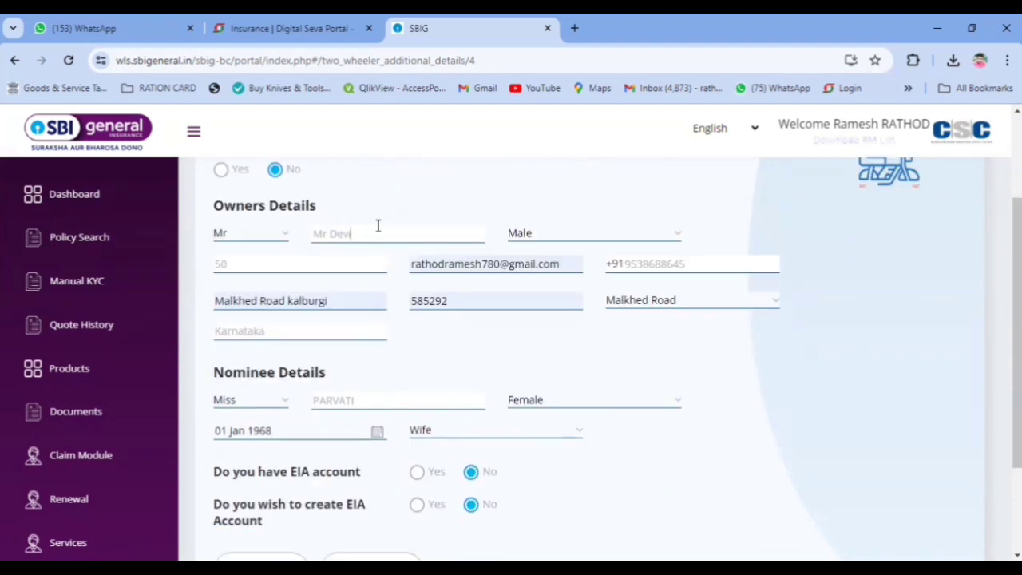
pyautogui.write('ndra')
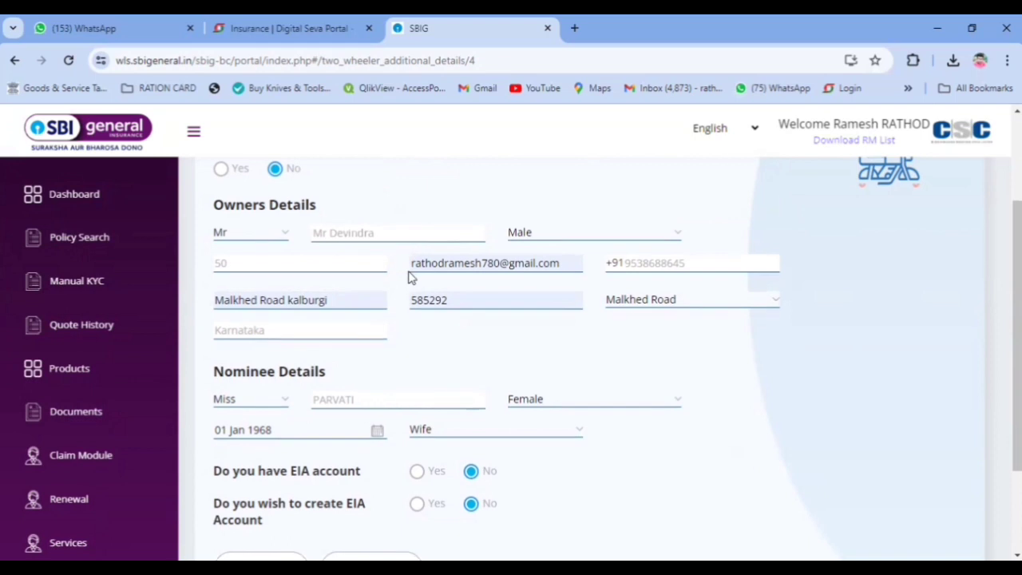
pyautogui.scroll(-2, 411, 276)
pyautogui.click(377, 436)
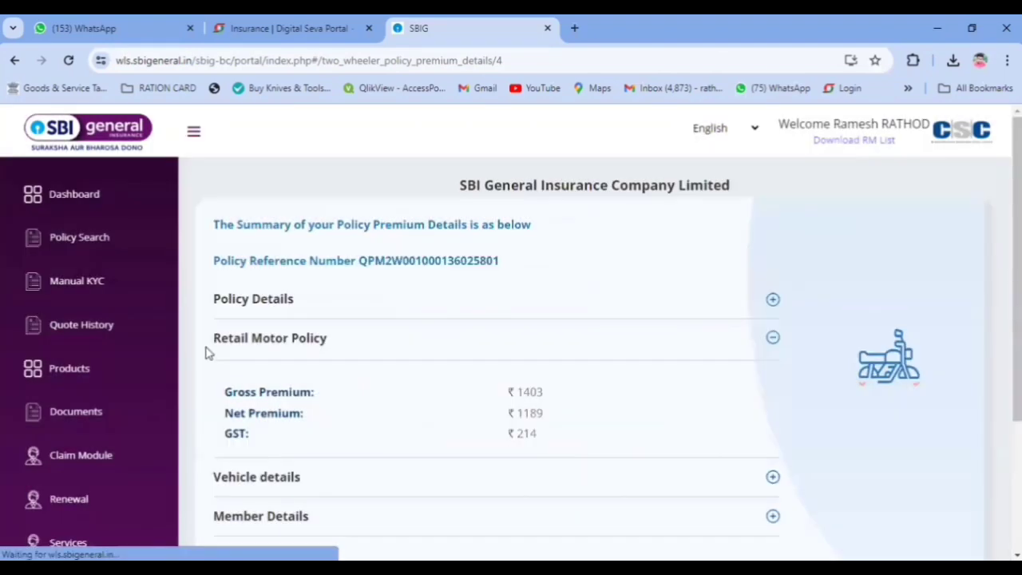
# Step: Check the ₹1403 gross premium and proceed to CKYC verification
pyautogui.scroll(-1, 477, 338)
pyautogui.scroll(-1, 477, 338)
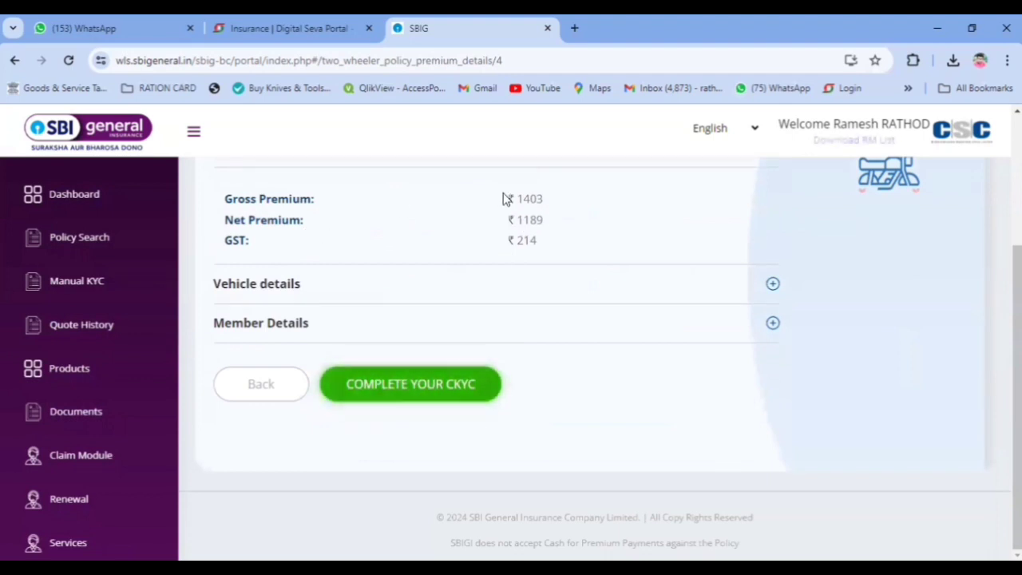
pyautogui.moveTo(513, 199); pyautogui.dragTo(552, 207)
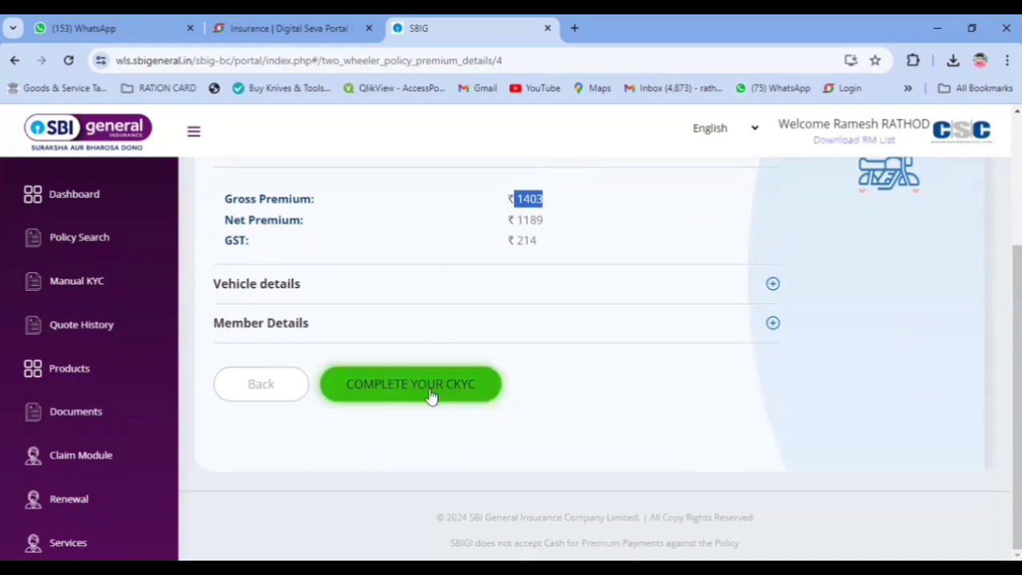
pyautogui.click(20, 254)
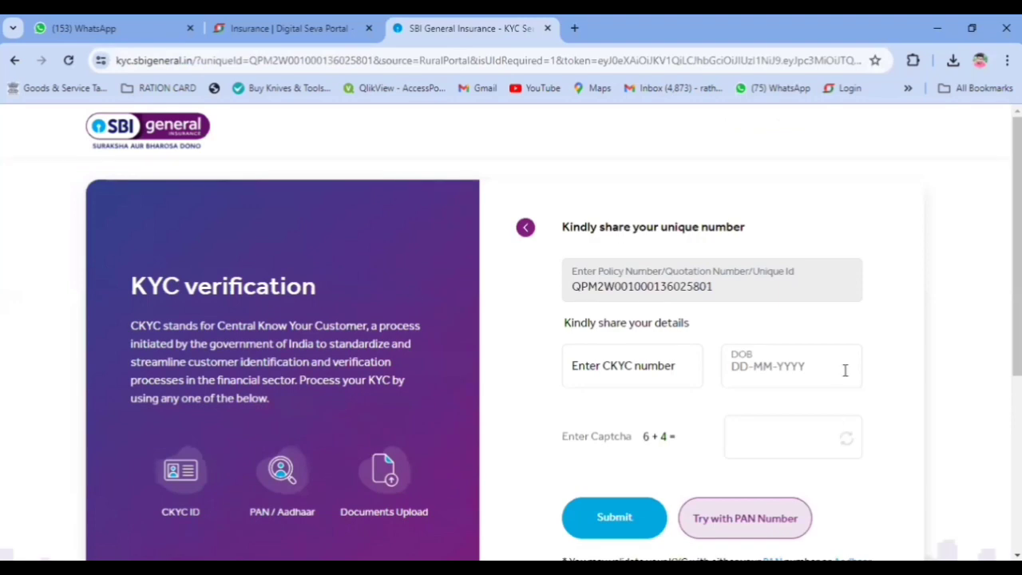
# Step: Try the CKYC number and birth-date fields on the KYC page
pyautogui.scroll(-1, 771, 344)
pyautogui.click(618, 299)
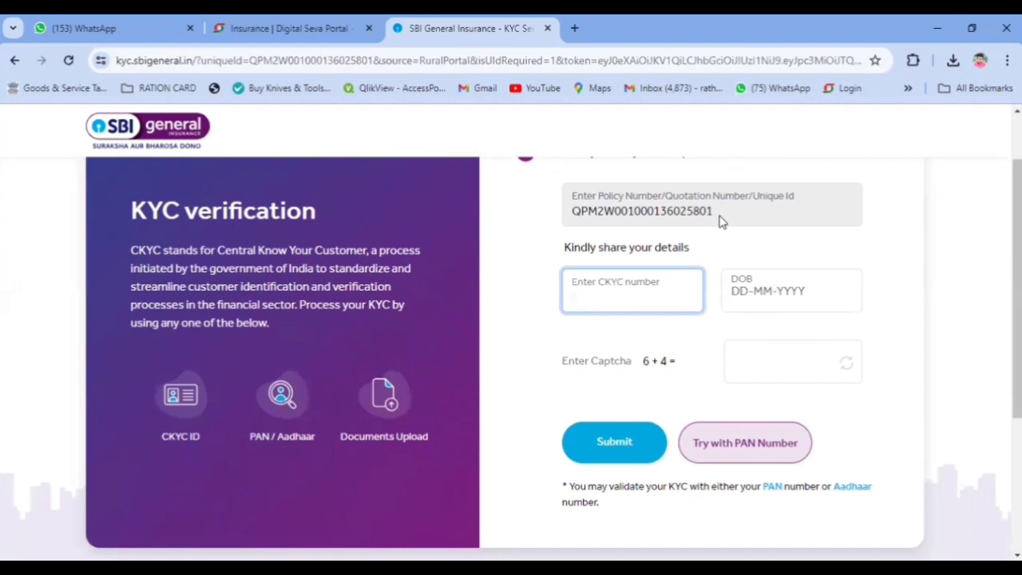
pyautogui.click(747, 293)
pyautogui.scroll(-1, 823, 406)
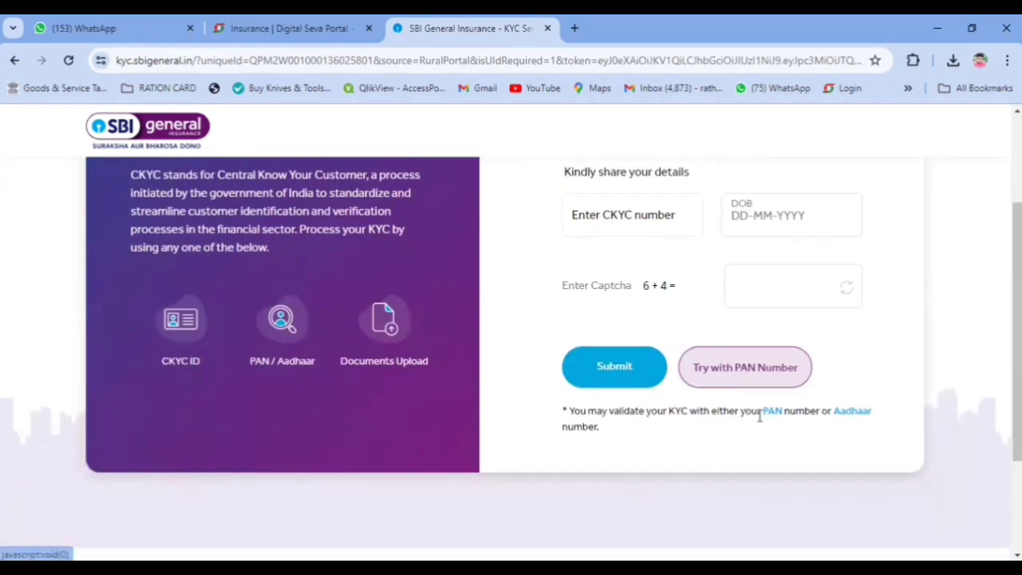
# Step: Switch to Aadhaar verification and answer Yes to having a PAN
pyautogui.click(852, 414)
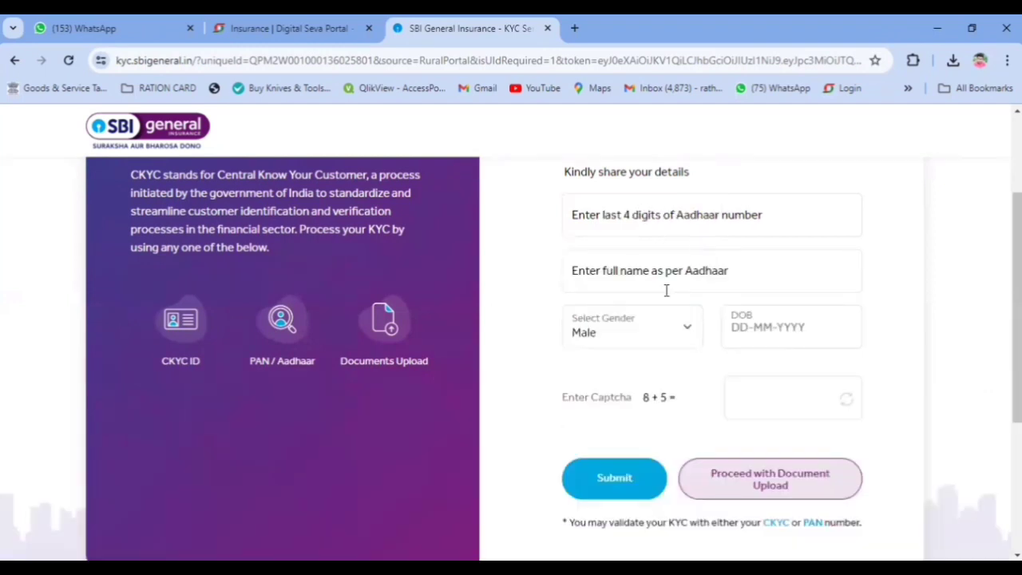
pyautogui.scroll(1, 667, 290)
pyautogui.click(663, 296)
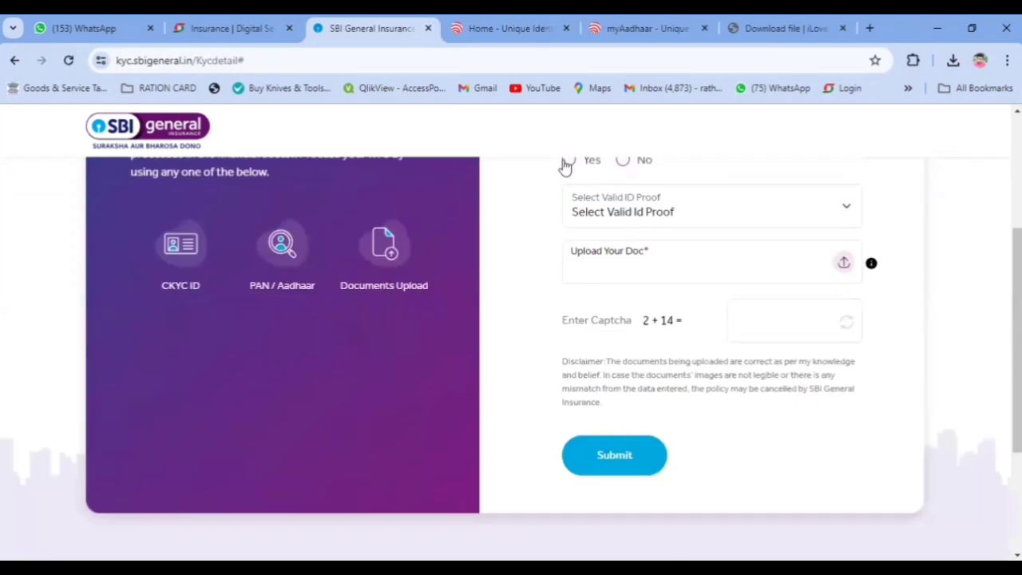
pyautogui.click(568, 160)
pyautogui.click(618, 208)
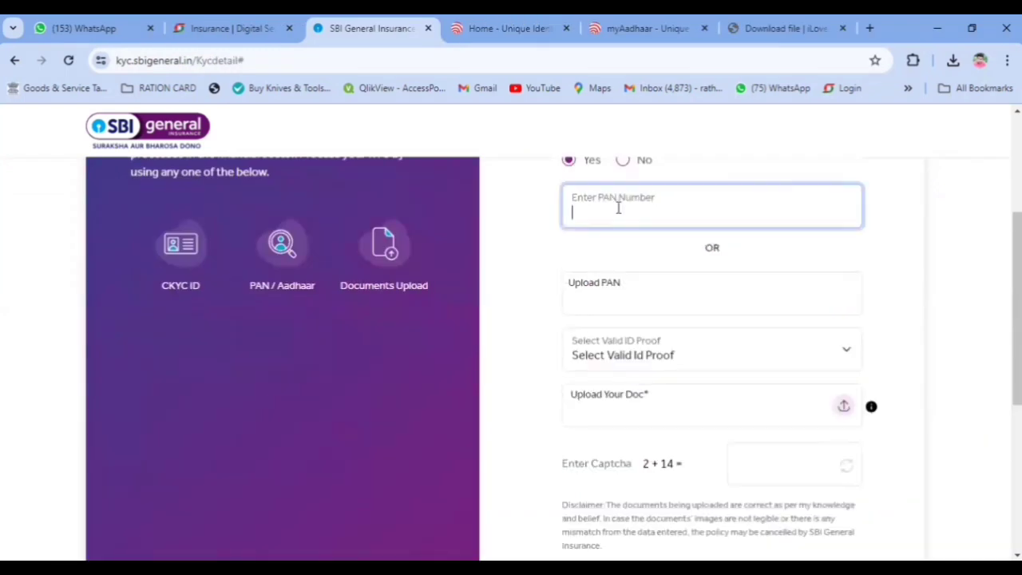
# Step: Upload the PAND PAN image, choose Aadhaar Card as ID proof, and upload the Aadhaar image
pyautogui.click(633, 293)
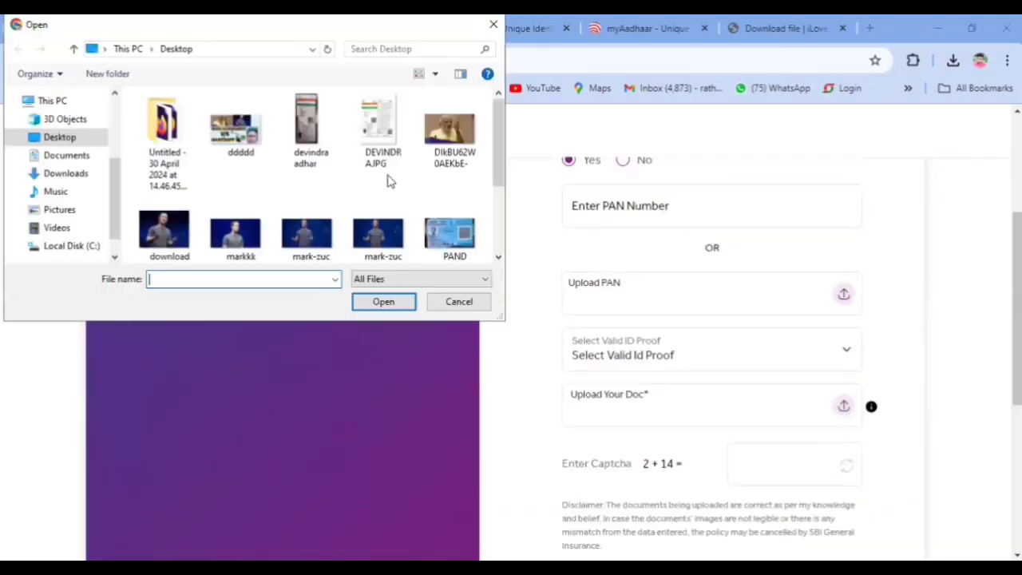
pyautogui.click(443, 231)
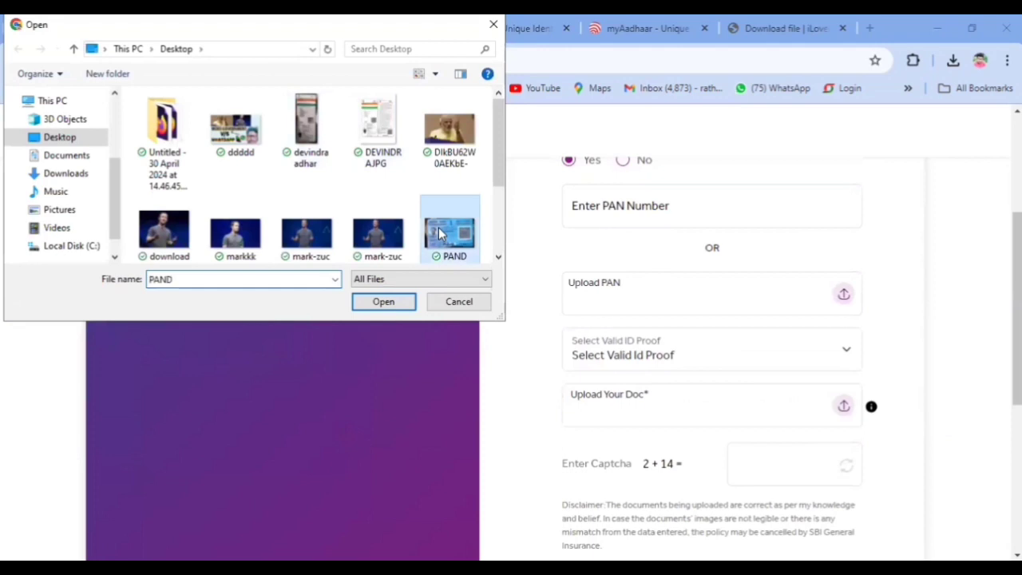
pyautogui.click(384, 302)
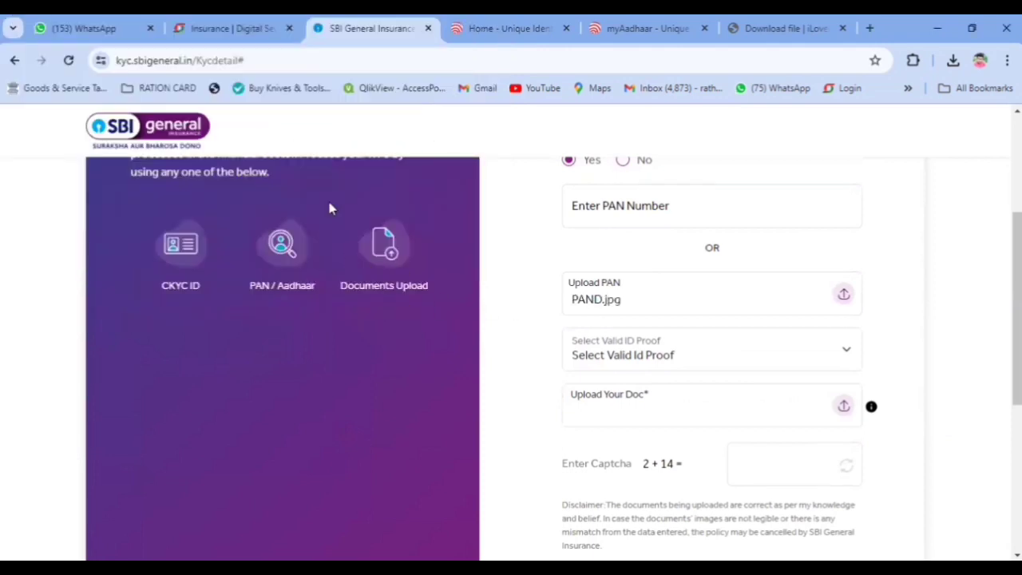
pyautogui.scroll(-1, 647, 291)
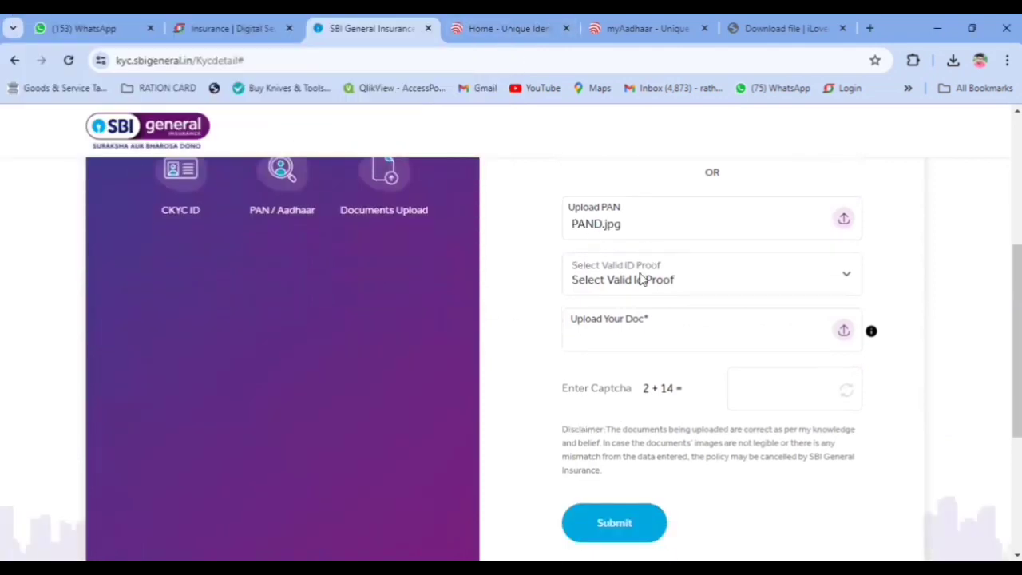
pyautogui.click(641, 277)
pyautogui.click(637, 364)
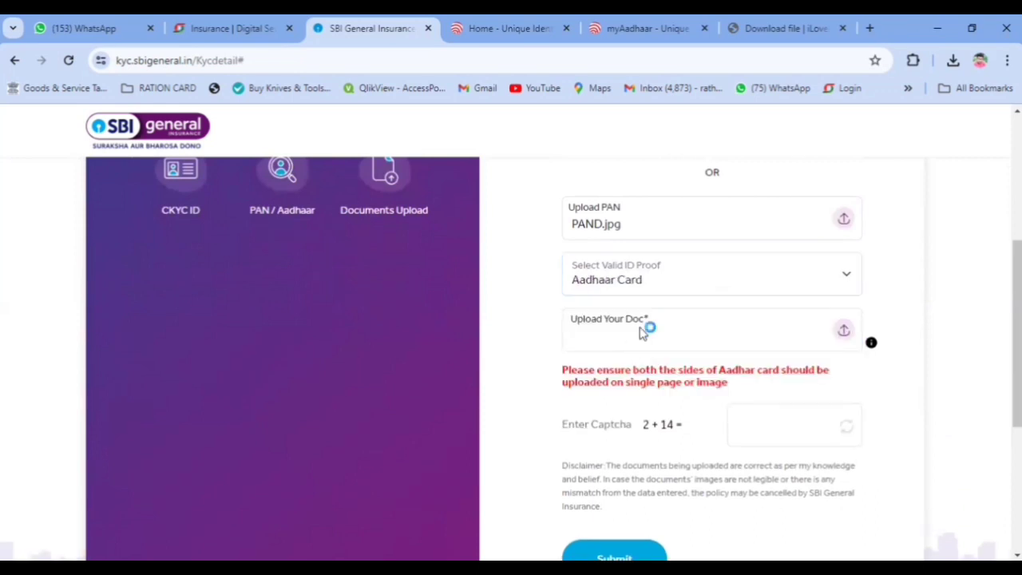
pyautogui.click(376, 124)
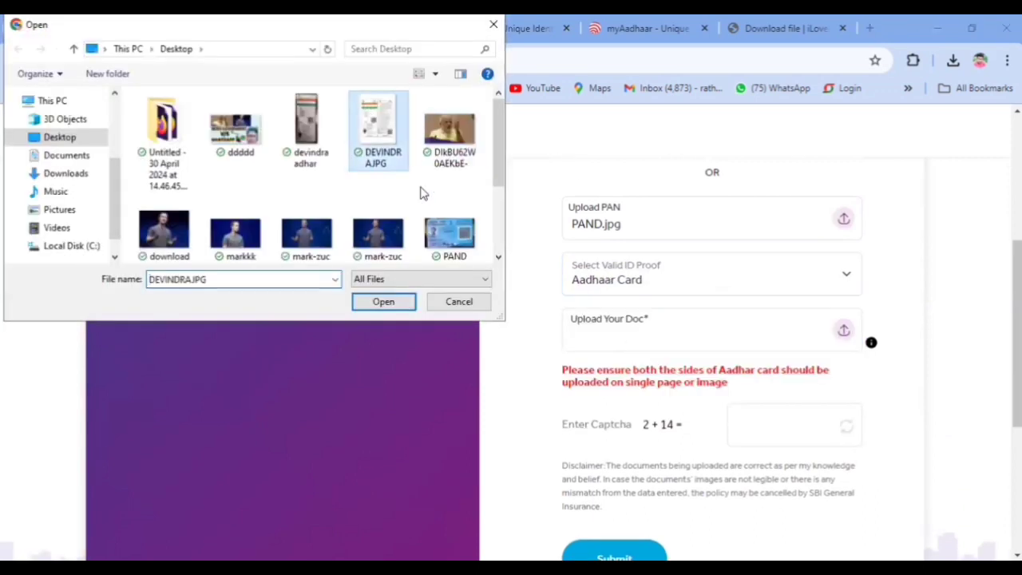
pyautogui.click(396, 303)
# Step: Answer the captcha with 16 and submit the KYC documents
pyautogui.click(768, 404)
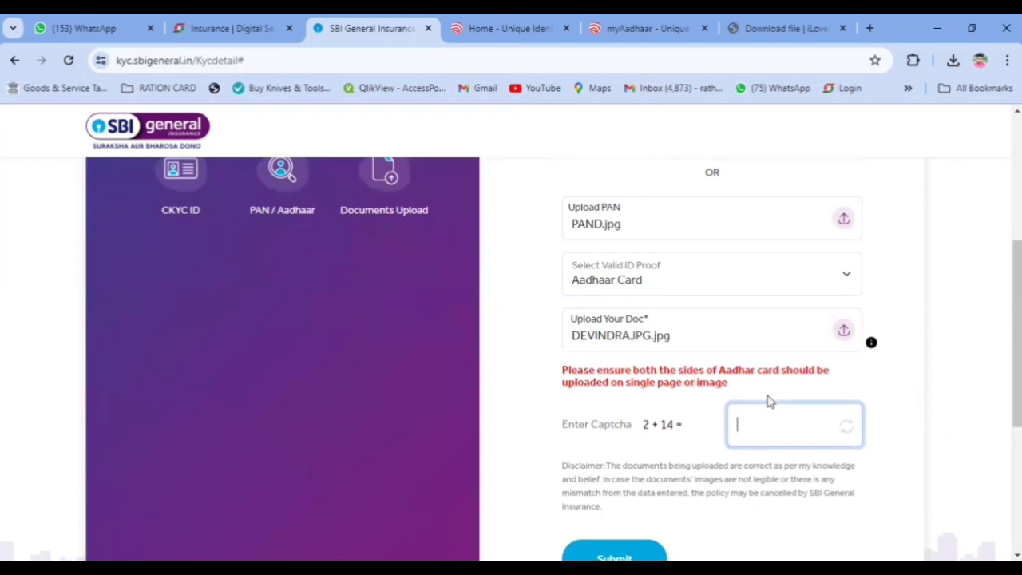
pyautogui.write('16')
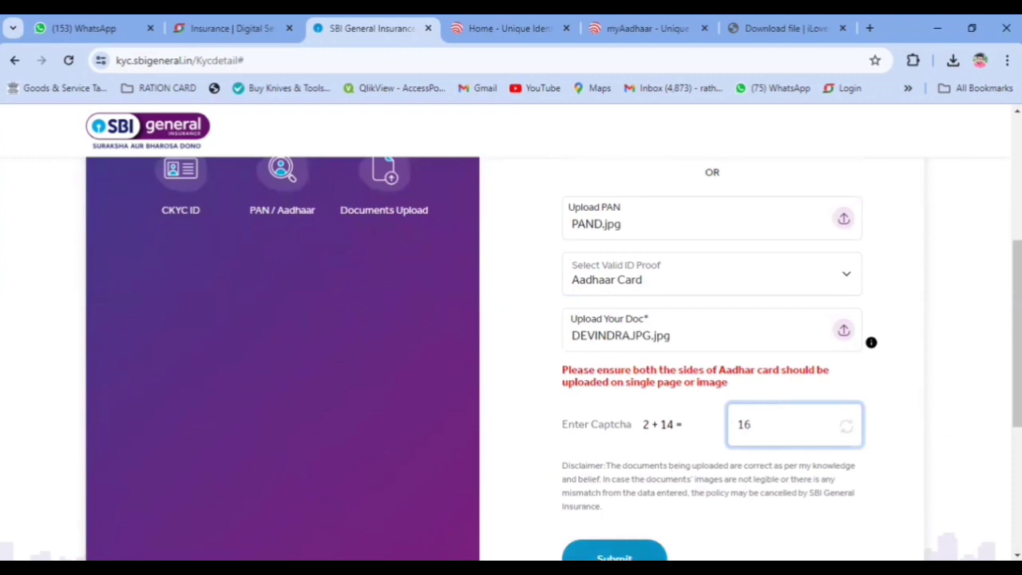
pyautogui.click(615, 553)
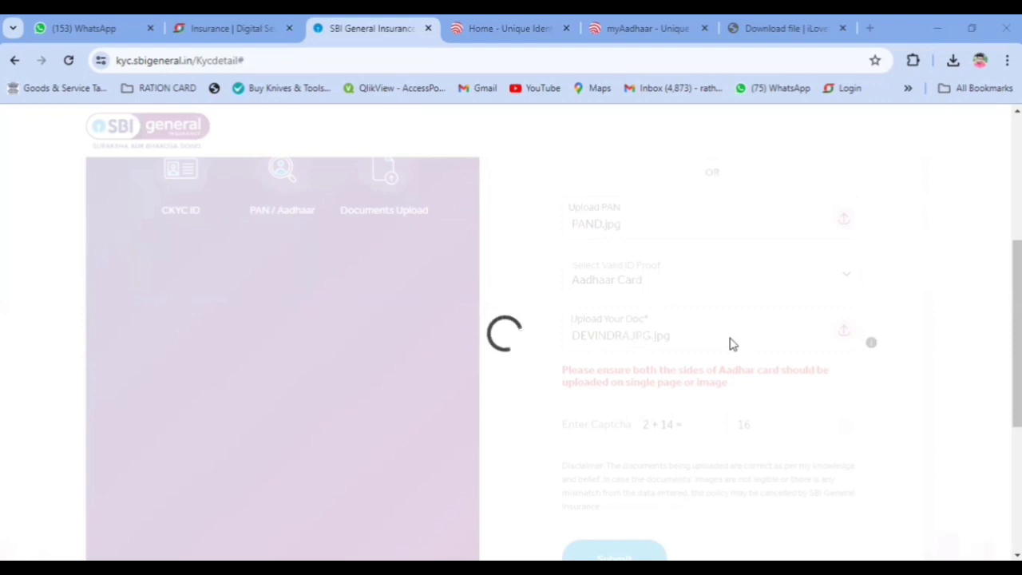
# Step: Acknowledge the CKYC Congratulations message with Thank You to return to the premium summary
pyautogui.scroll(-2, 599, 271)
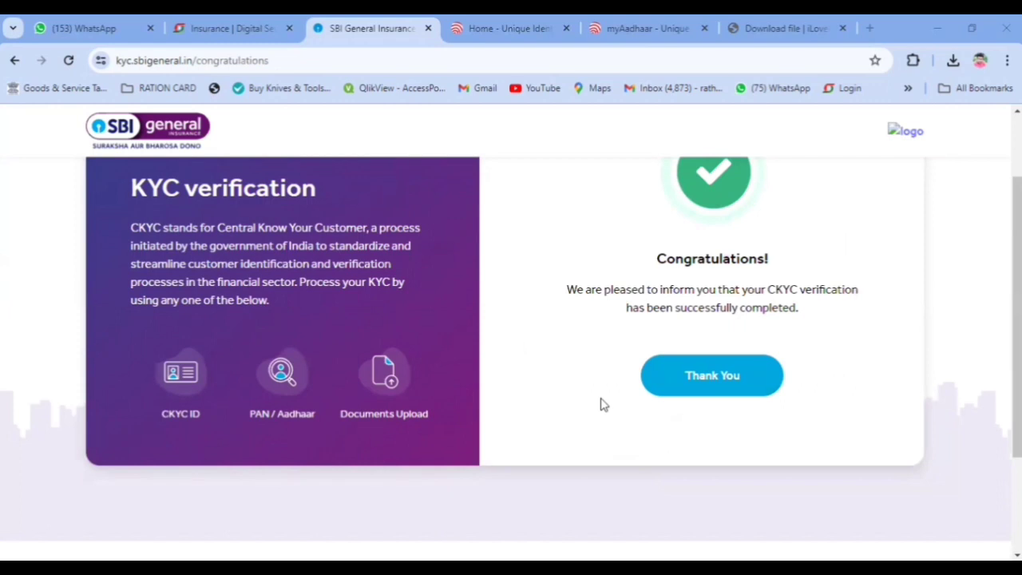
pyautogui.scroll(1, 648, 431)
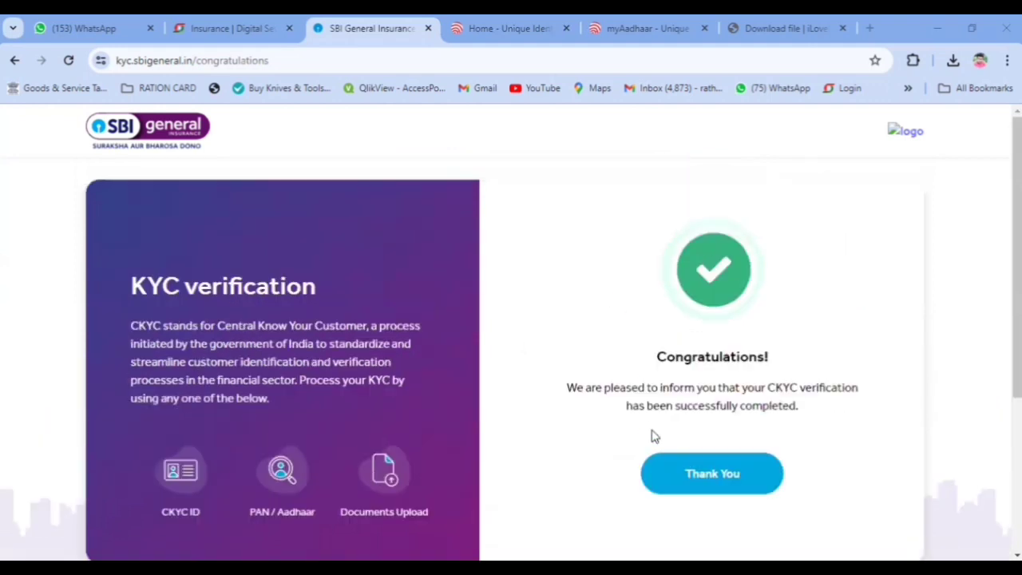
pyautogui.click(712, 474)
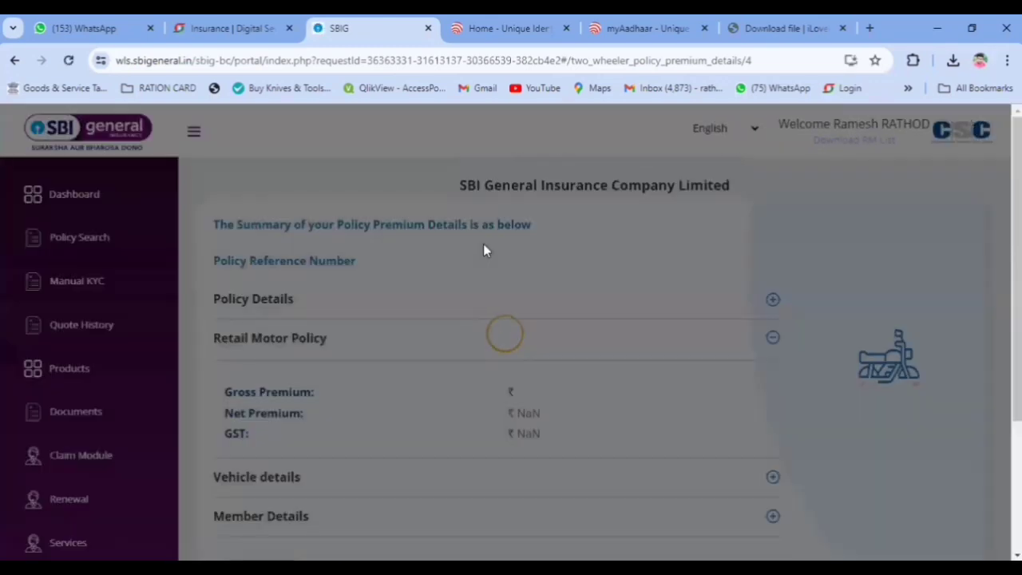
# Step: Dismiss the documents-captured notice and select CSC as the payment gateway
pyautogui.scroll(-3, 491, 364)
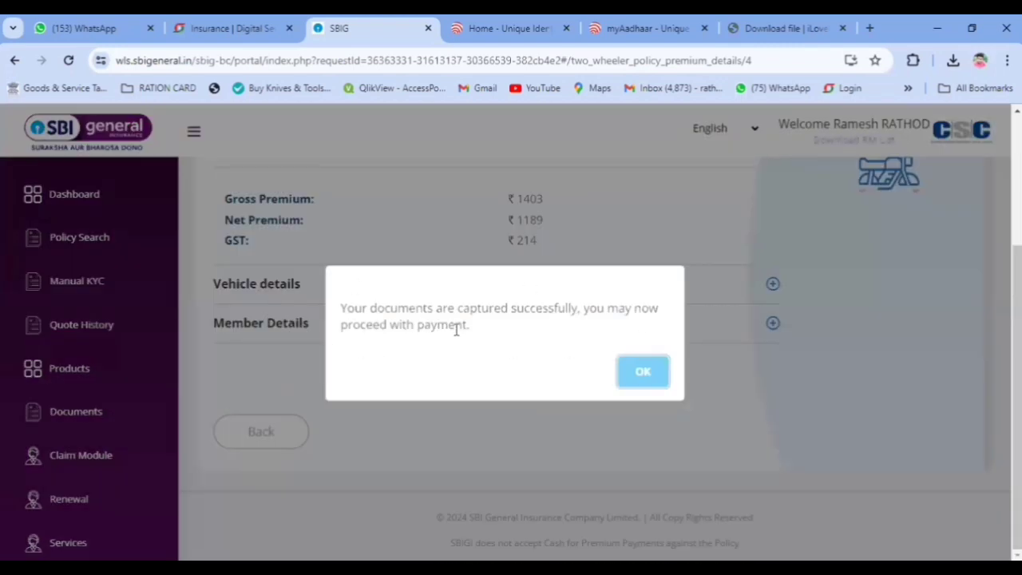
pyautogui.click(641, 374)
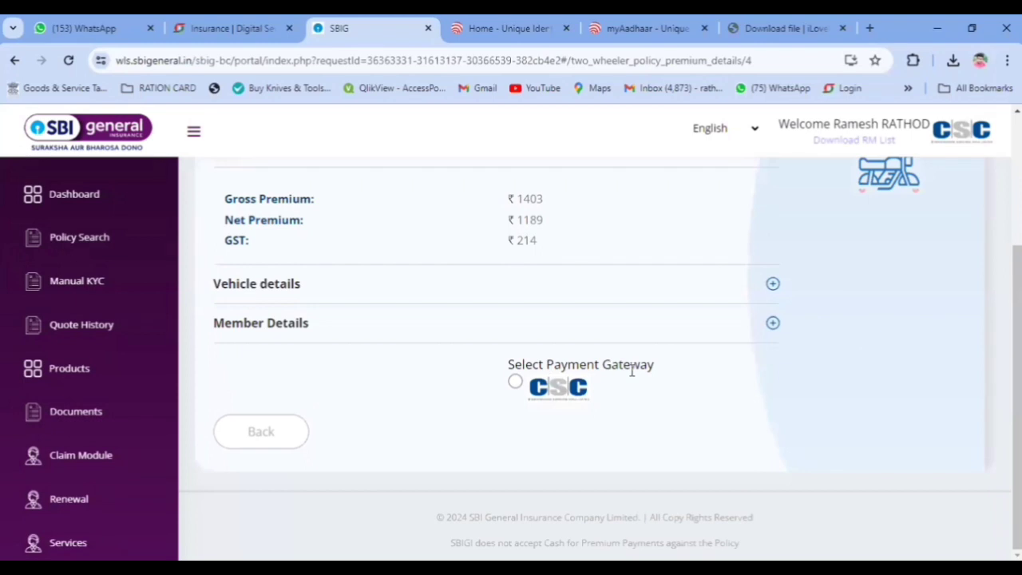
pyautogui.click(515, 383)
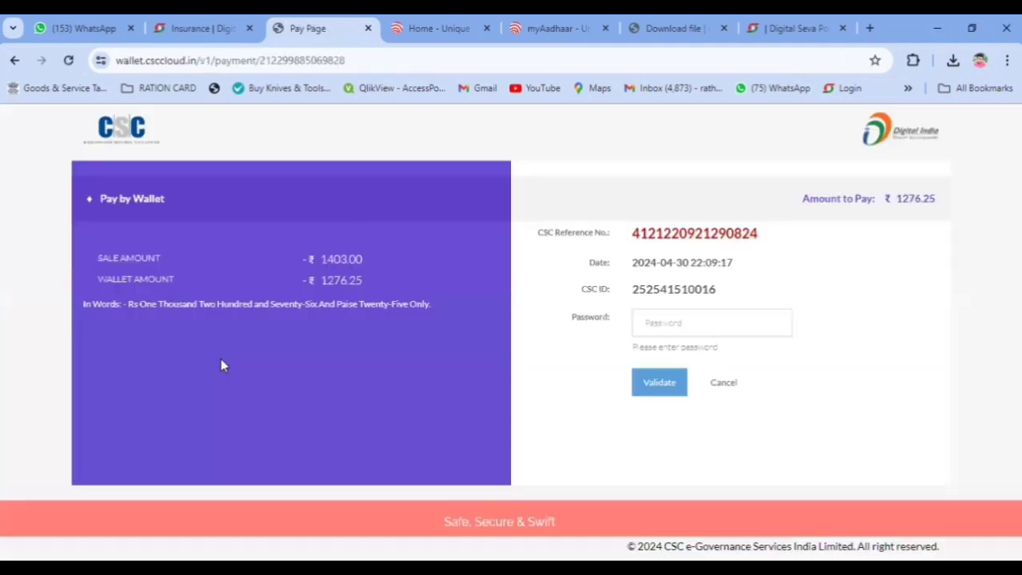
# Step: Validate the wallet password, then pay ₹1276.25 using the 6-digit wallet pin
pyautogui.click(701, 329)
pyautogui.write('•')
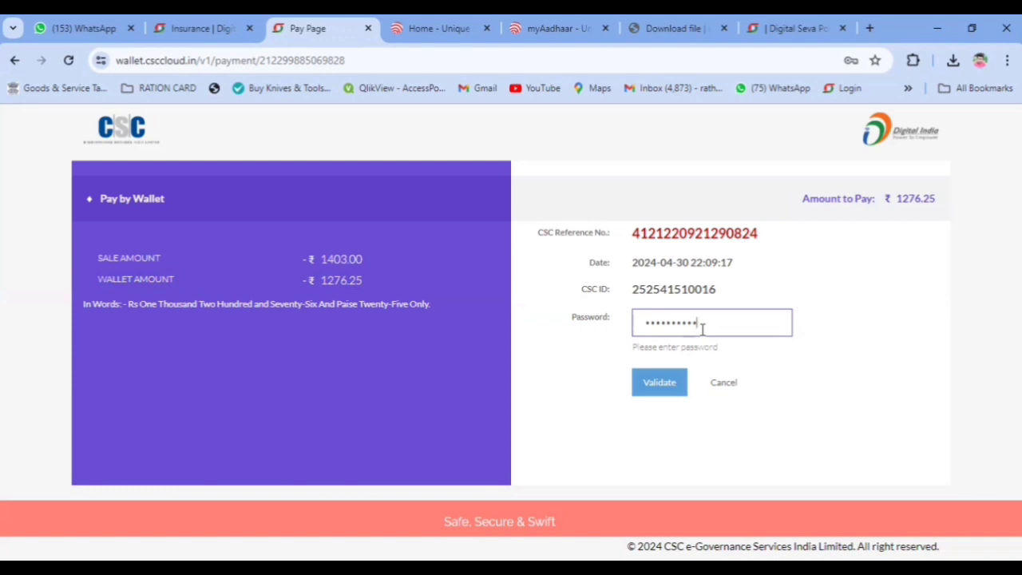
pyautogui.click(657, 391)
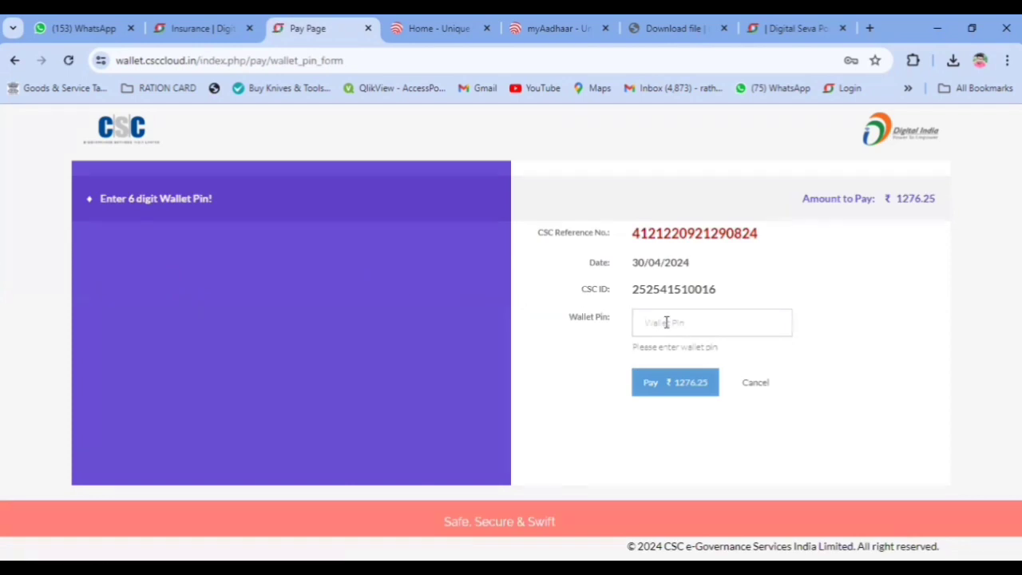
pyautogui.click(666, 321)
pyautogui.write('1')
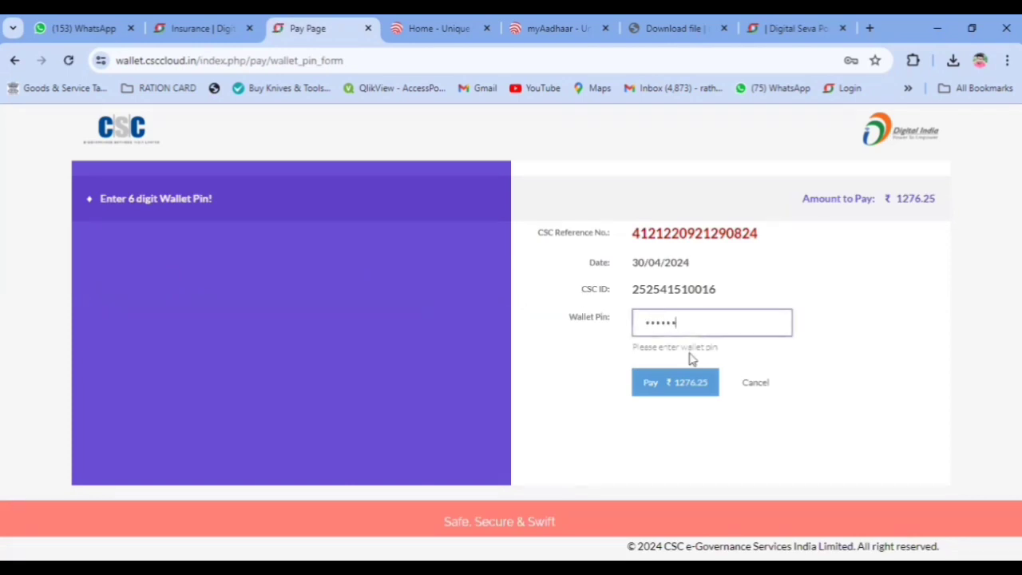
pyautogui.click(657, 389)
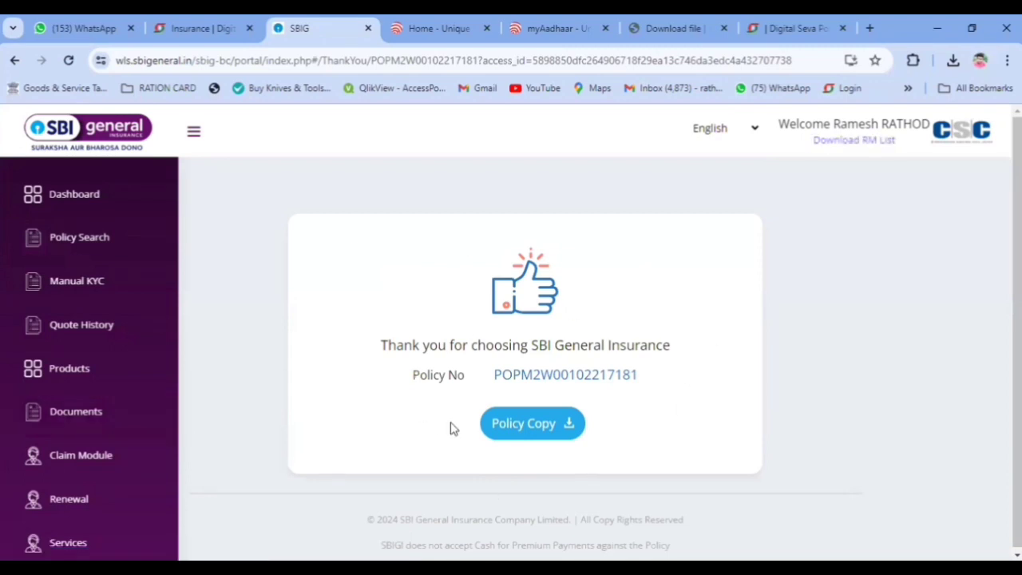
# Step: Download the Policy Copy PDF and open it from Chrome's downloads
pyautogui.click(527, 429)
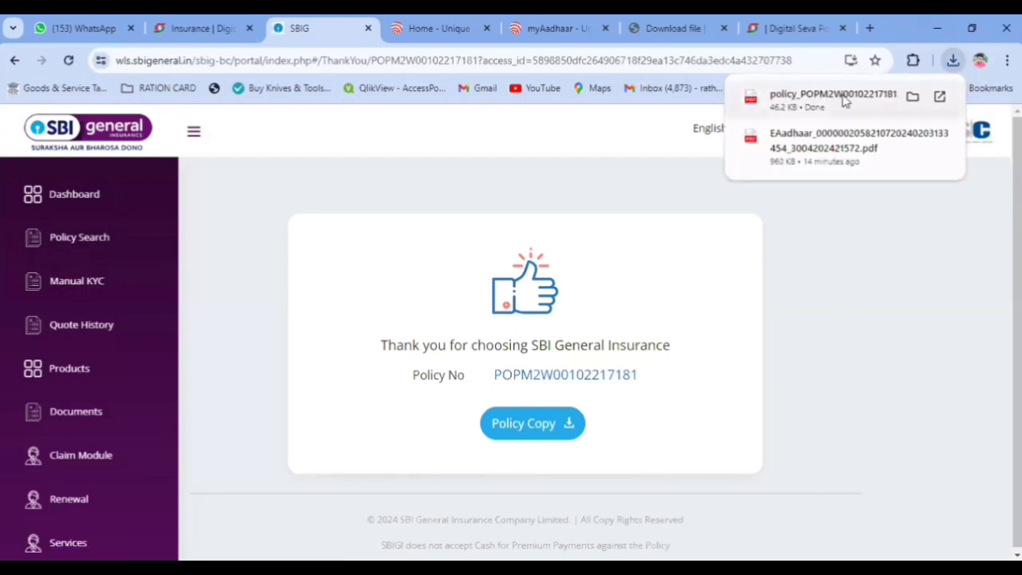
pyautogui.click(845, 99)
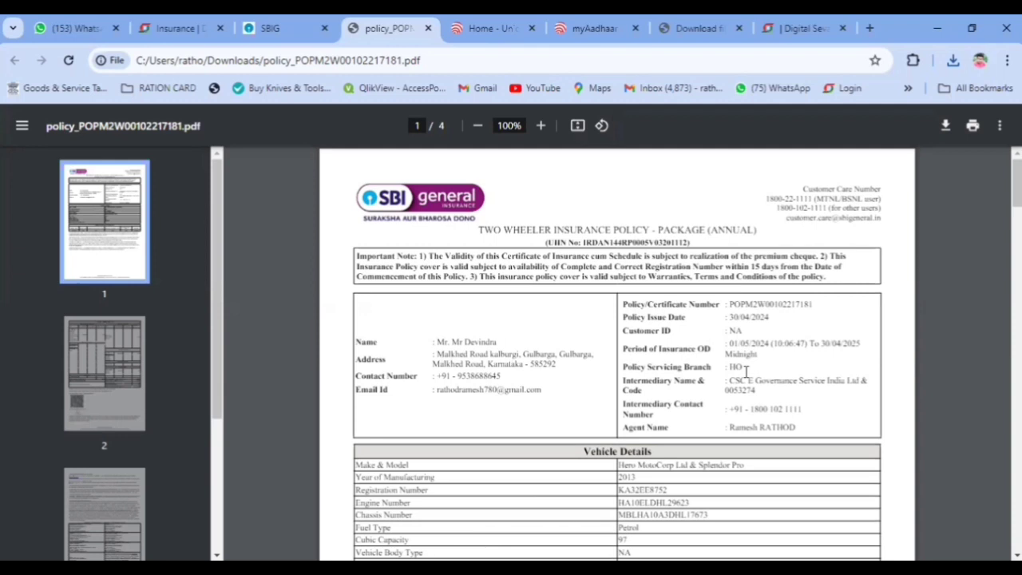
# Step: Highlight the Agent Name line in the policy PDF
pyautogui.scroll(-2, 745, 370)
pyautogui.moveTo(622, 276); pyautogui.dragTo(814, 279)
pyautogui.click(814, 281)
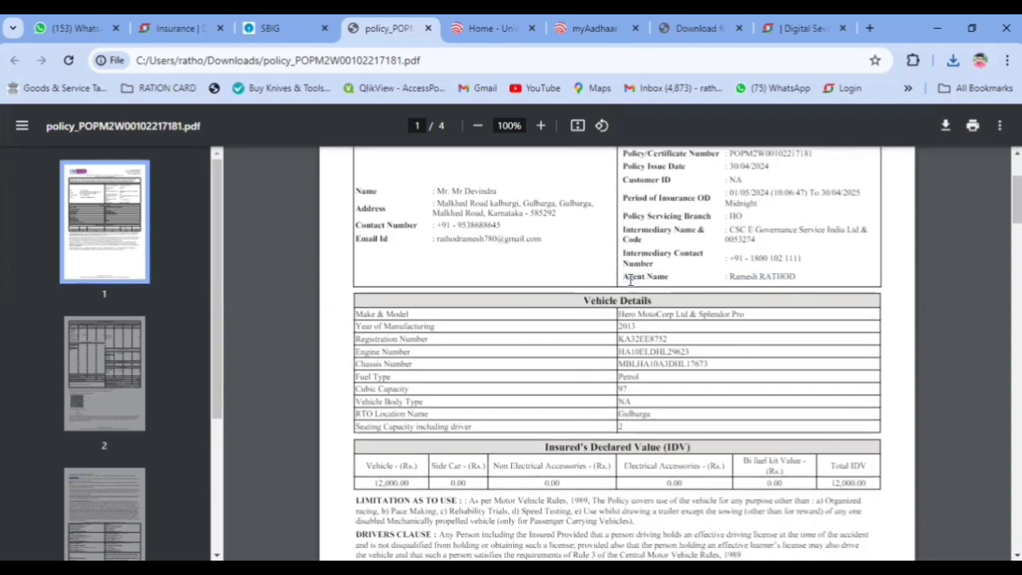
pyautogui.moveTo(624, 277); pyautogui.dragTo(805, 278)
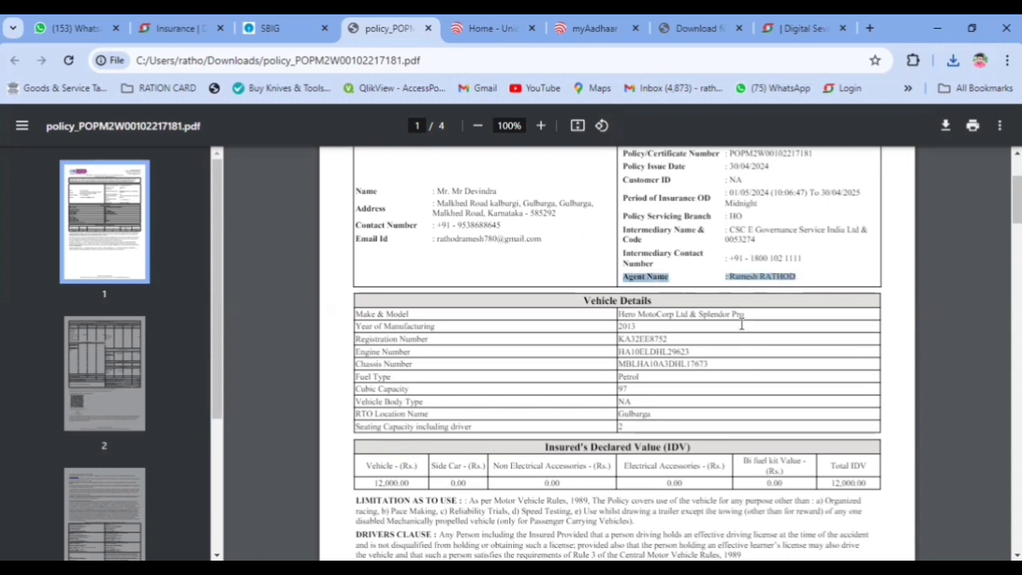
# Step: Highlight the Total Premium Collected including GST row, 1,403.00, on page 2
pyautogui.scroll(-2, 660, 351)
pyautogui.scroll(-4, 663, 352)
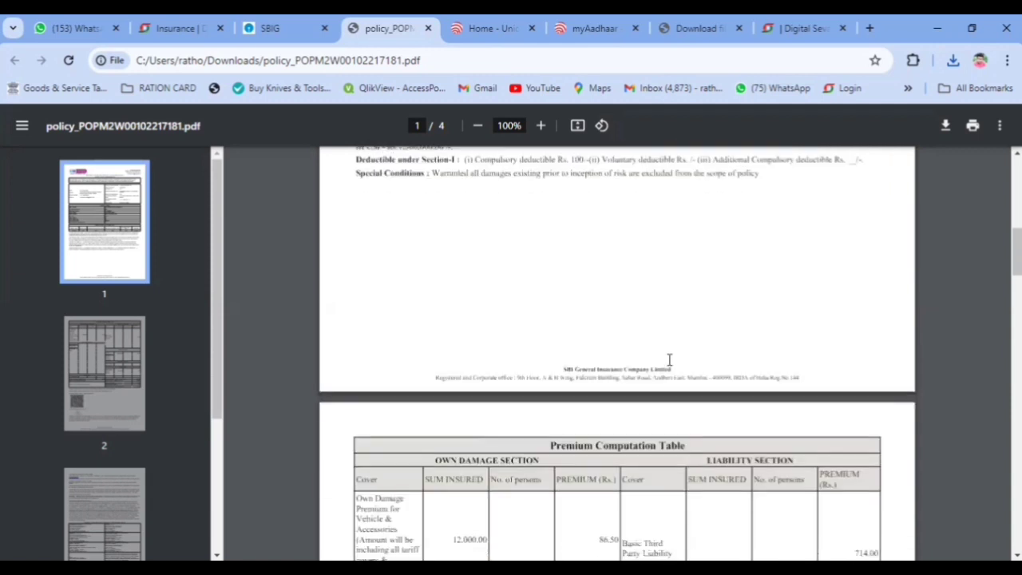
pyautogui.scroll(-4, 671, 361)
pyautogui.scroll(-4, 670, 361)
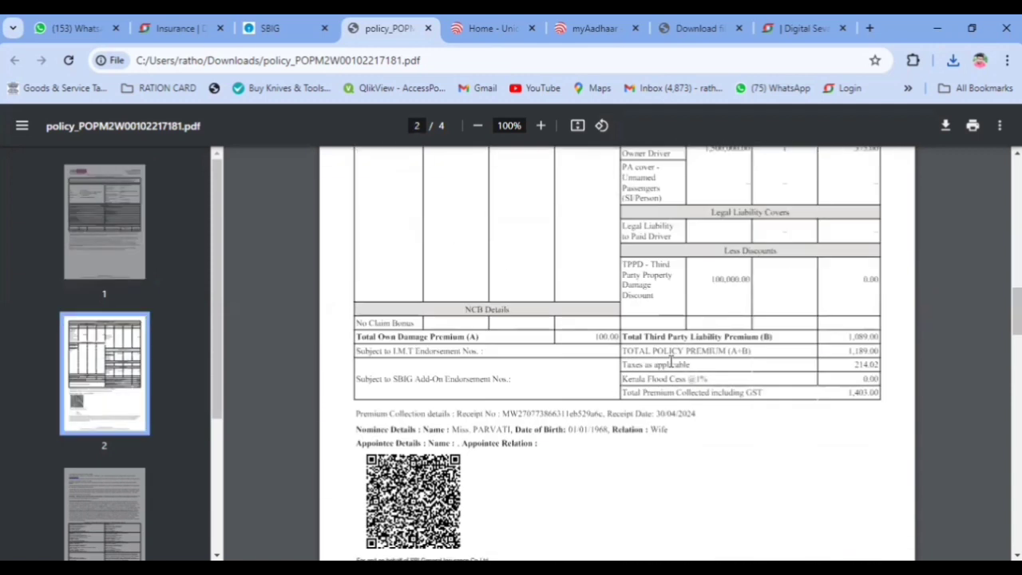
pyautogui.scroll(-2, 670, 361)
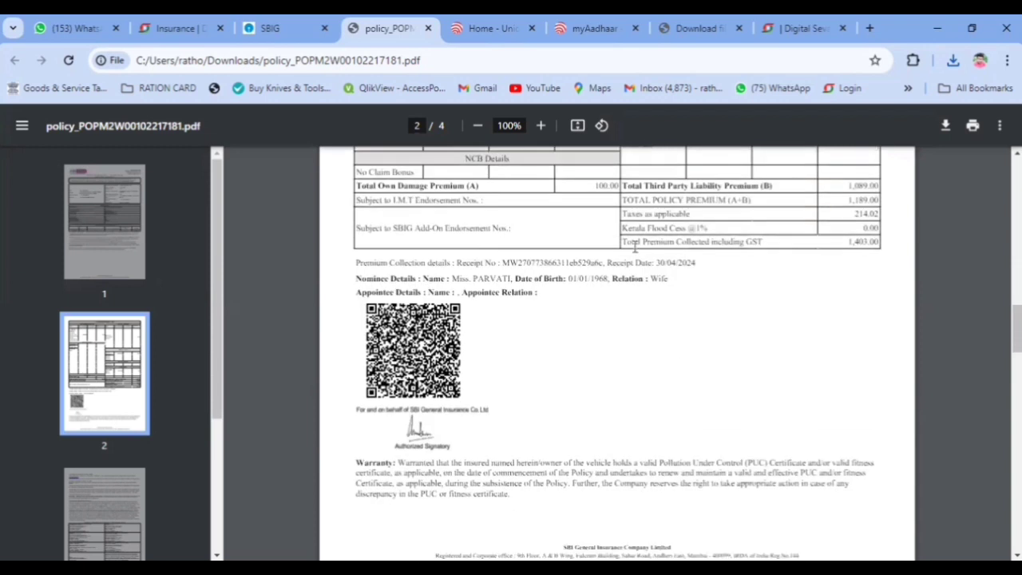
pyautogui.moveTo(623, 242); pyautogui.dragTo(896, 240)
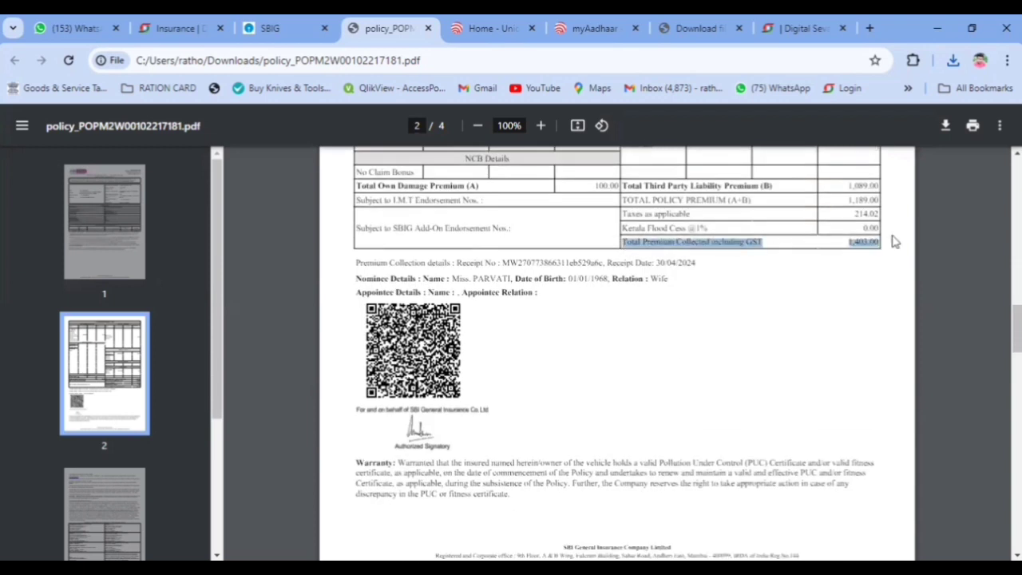
pyautogui.scroll(-10, 655, 355)
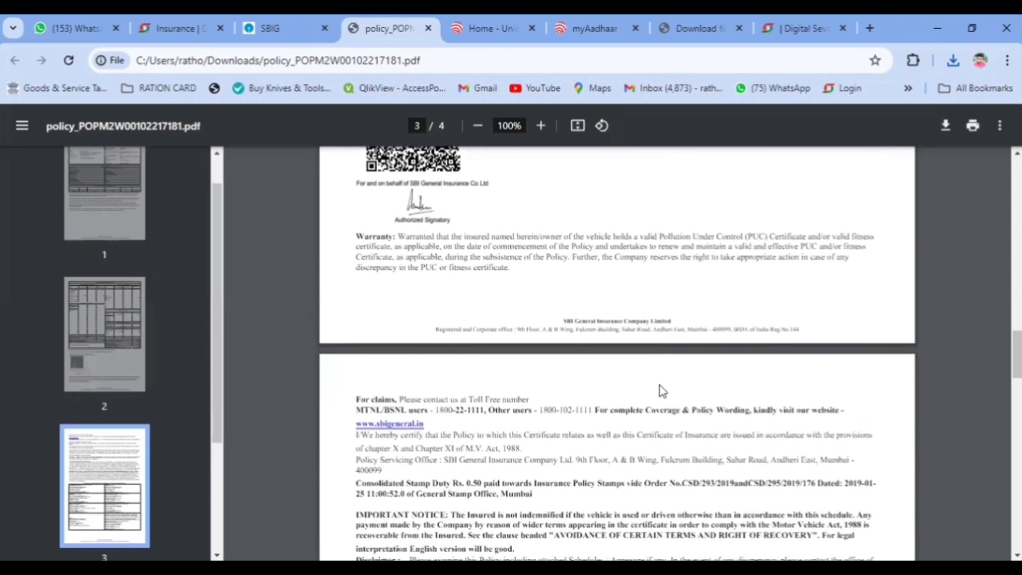
pyautogui.scroll(10, 648, 438)
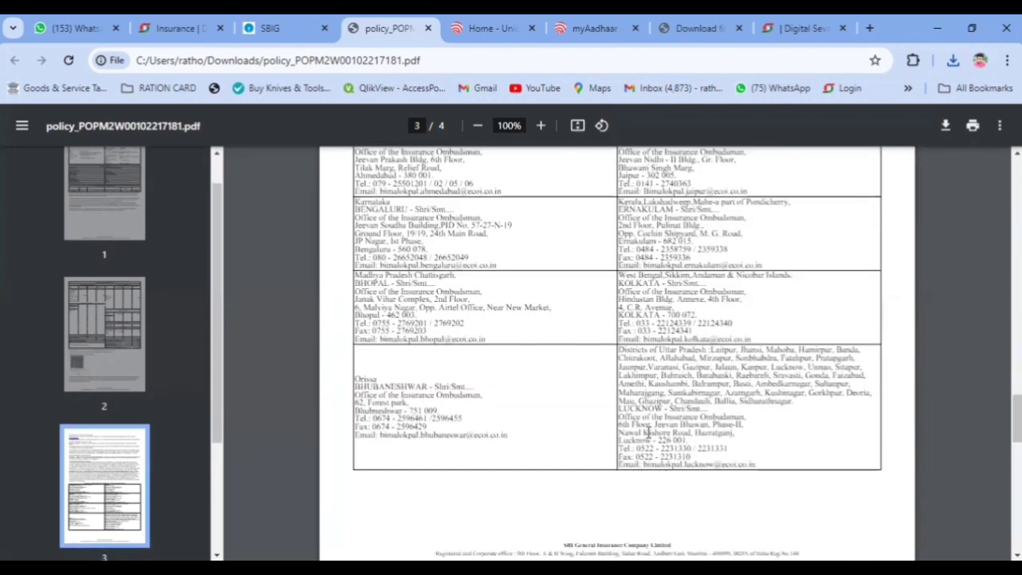
pyautogui.scroll(3, 435, 376)
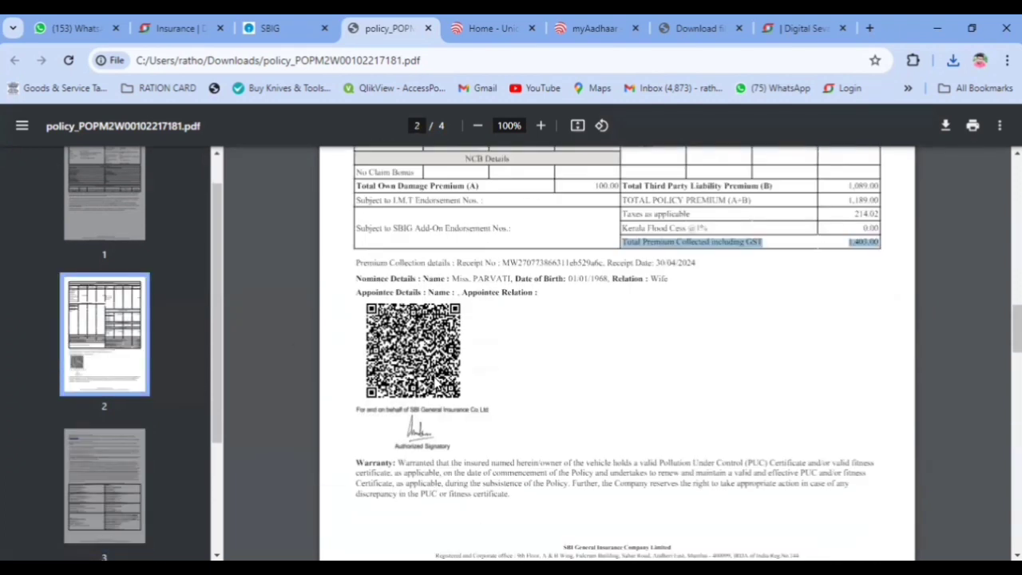